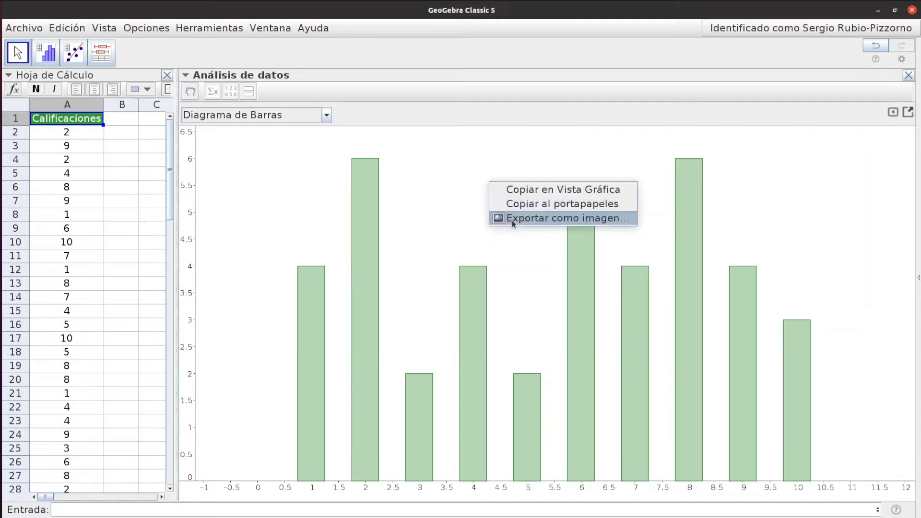
pyautogui.click(417, 329)
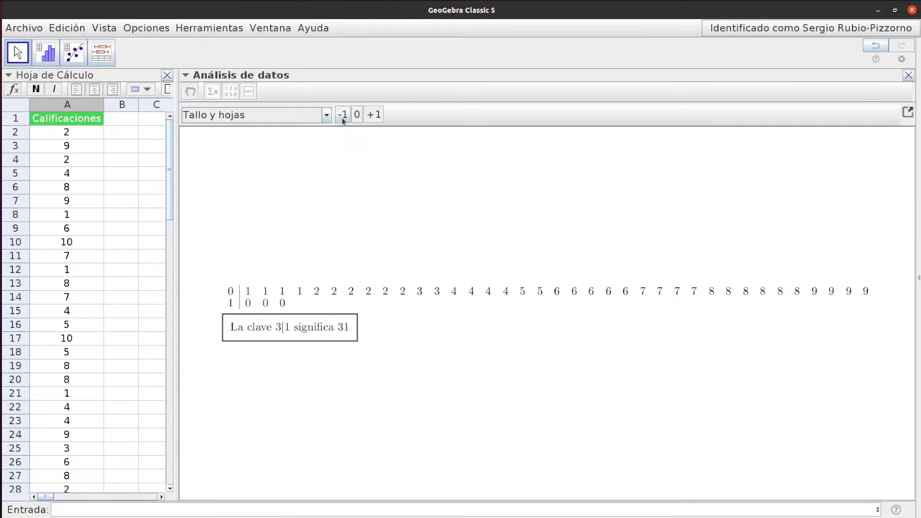
pyautogui.click(345, 117)
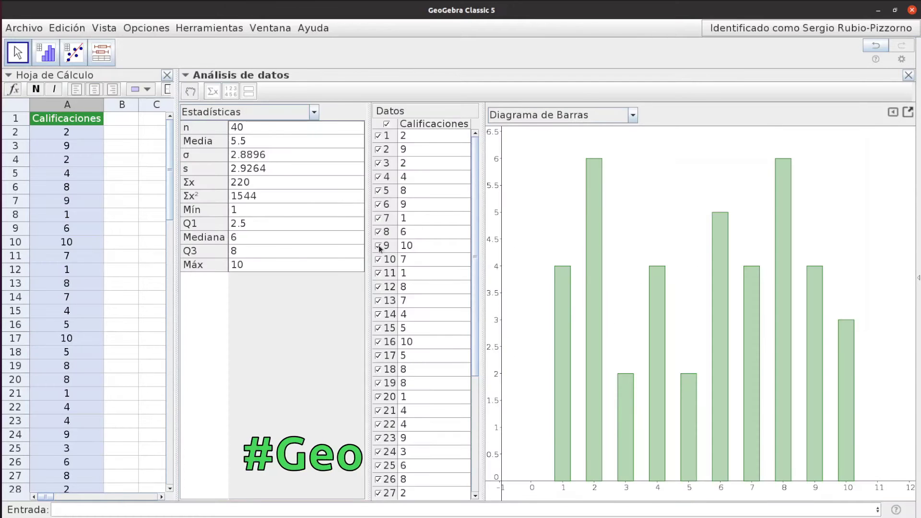
pyautogui.click(386, 248)
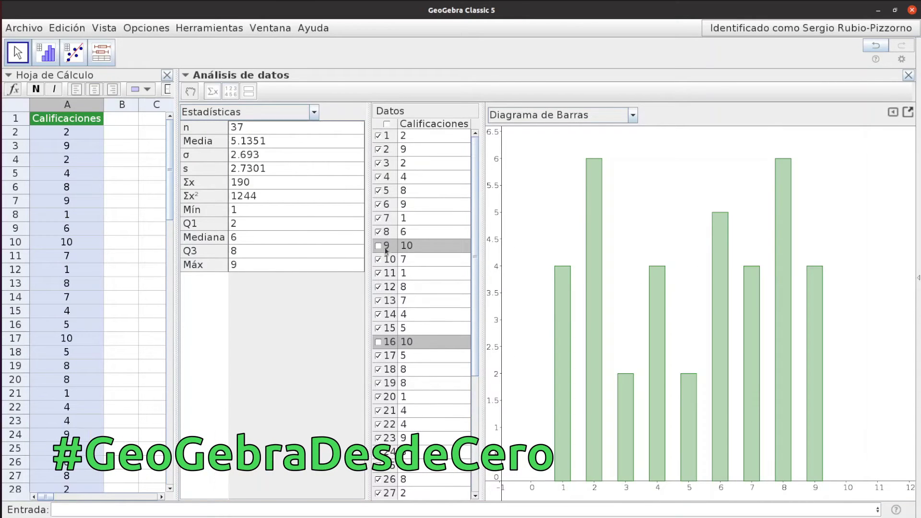
pyautogui.click(248, 91)
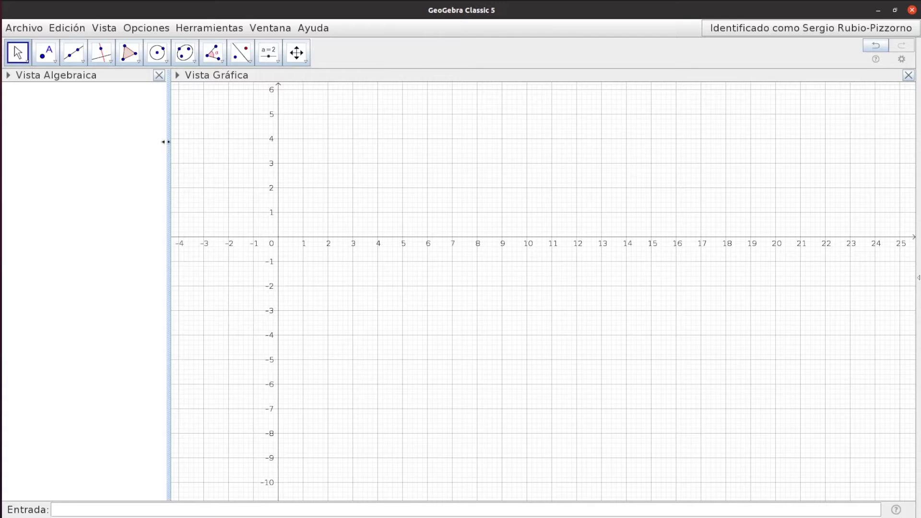
# Step: Hide the Graphics view and display the Spreadsheet view beside the Algebra view
pyautogui.click(104, 29)
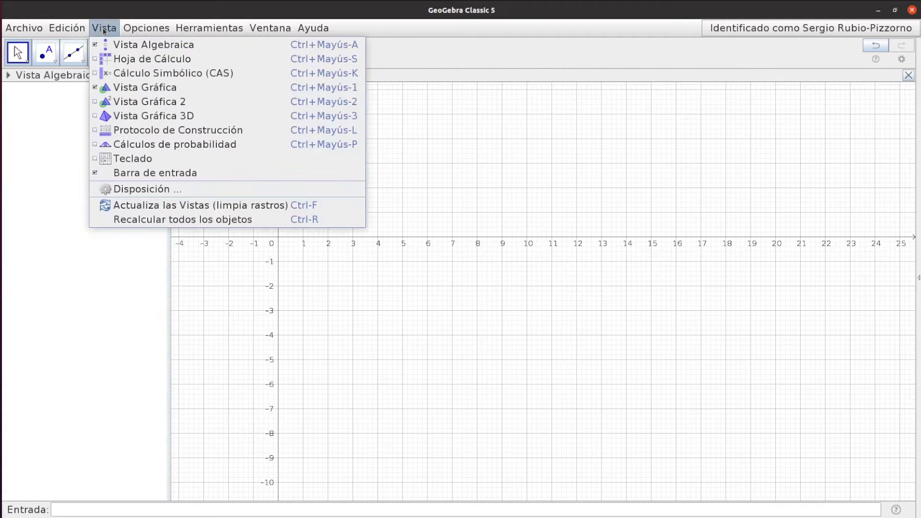
pyautogui.click(96, 90)
pyautogui.click(104, 28)
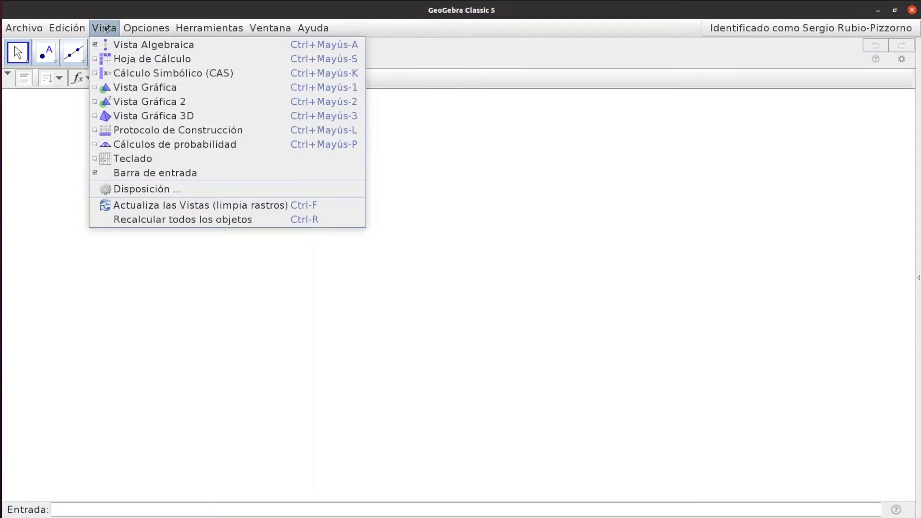
pyautogui.click(96, 60)
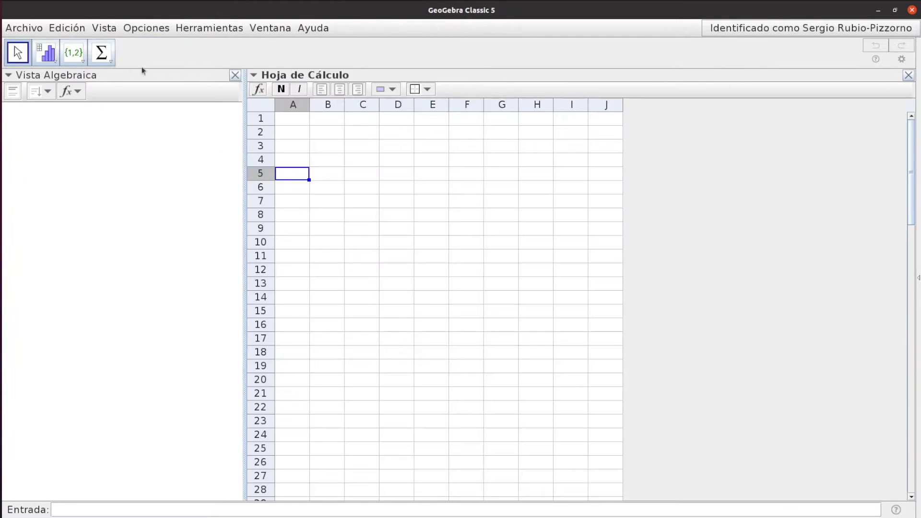
pyautogui.click(72, 30)
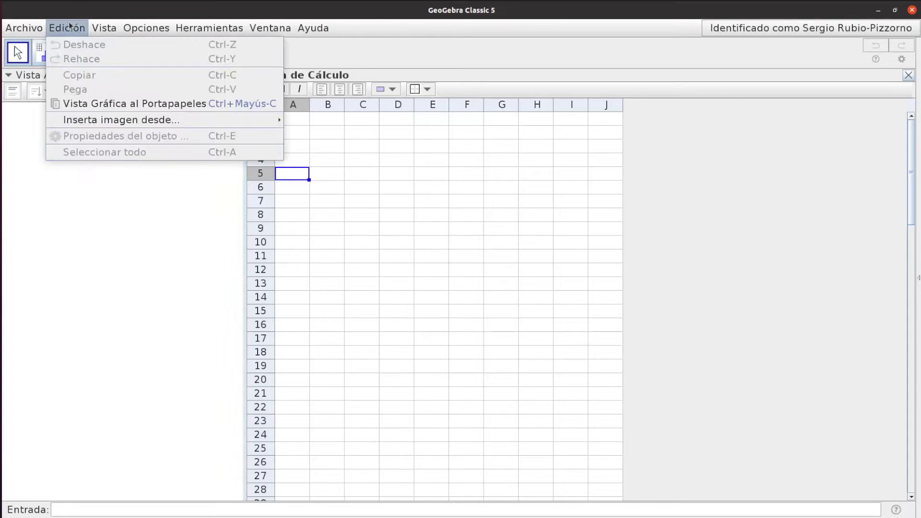
pyautogui.moveTo(95, 28)
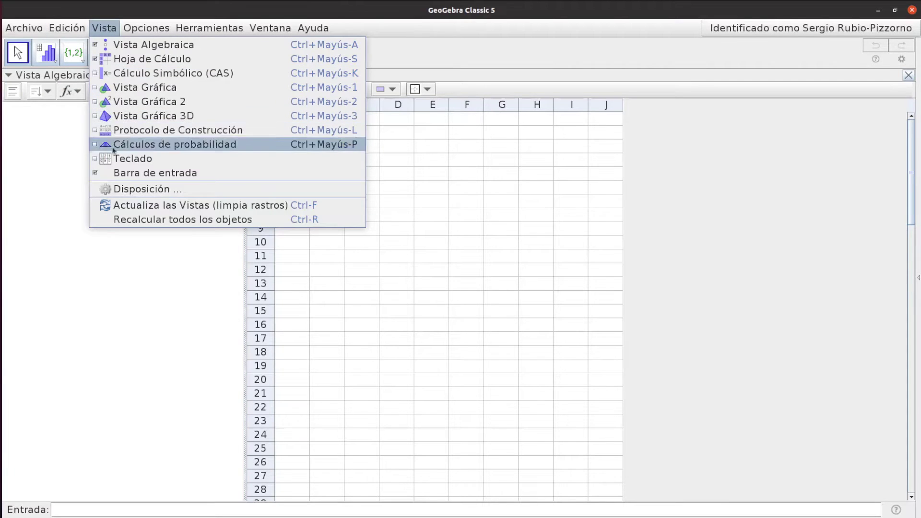
pyautogui.click(383, 314)
# Step: Create a random integer with the command AleatorioEntre(1, 10) so that it is listed in the Algebra view
pyautogui.click(122, 511)
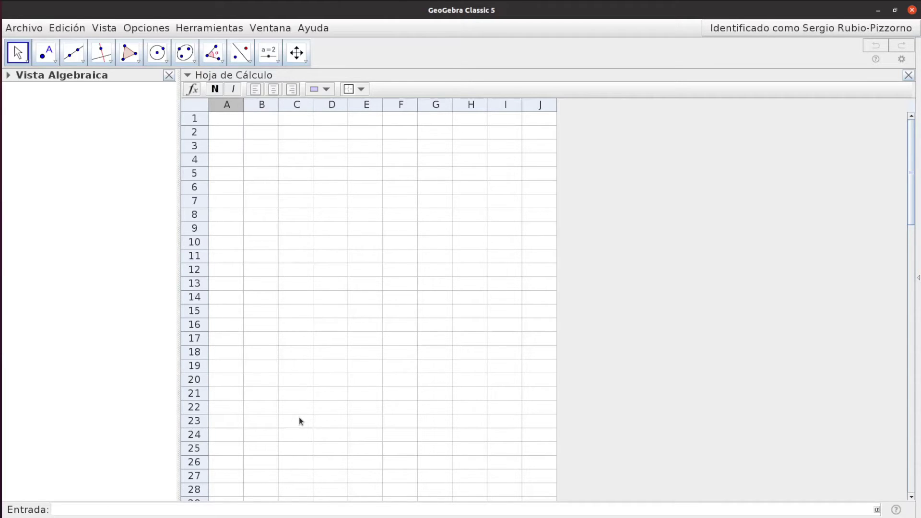
pyautogui.write('Aleatr')
pyautogui.write('rio')
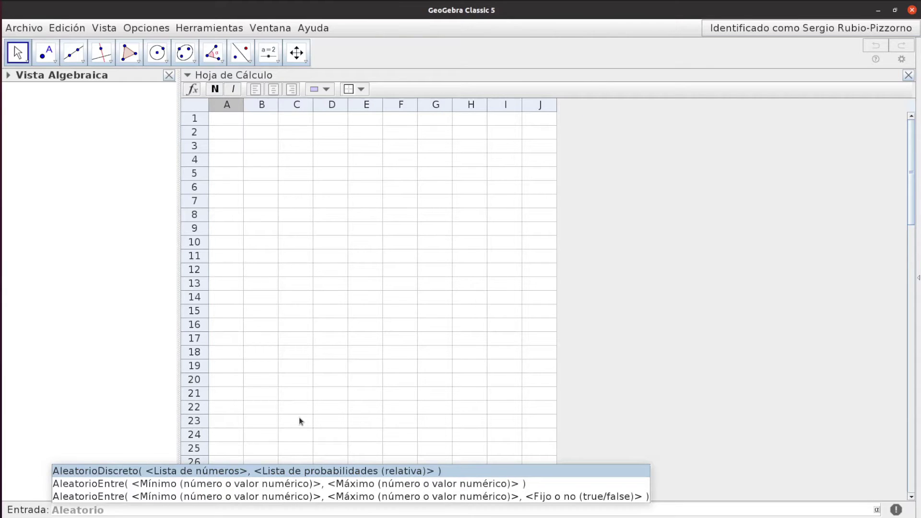
pyautogui.press('Down')
pyautogui.press('Return')
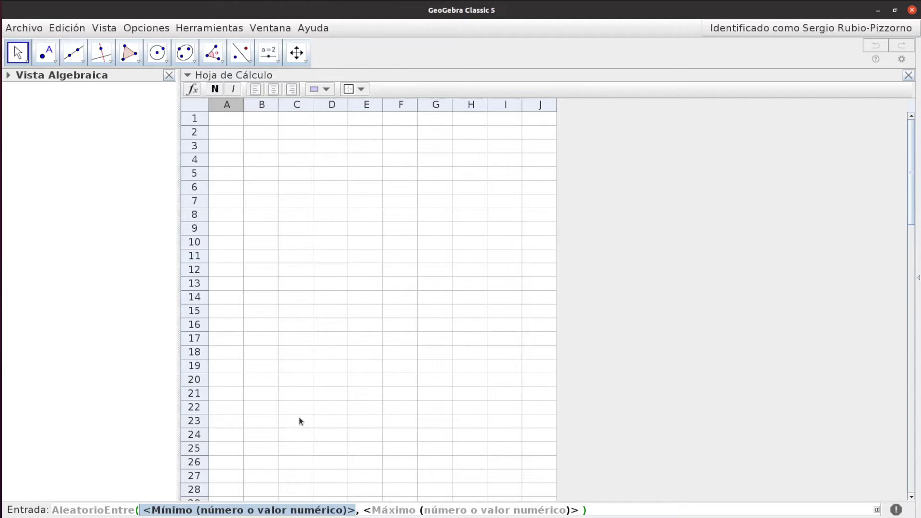
pyautogui.write('1')
pyautogui.press('Tab')
pyautogui.write('10')
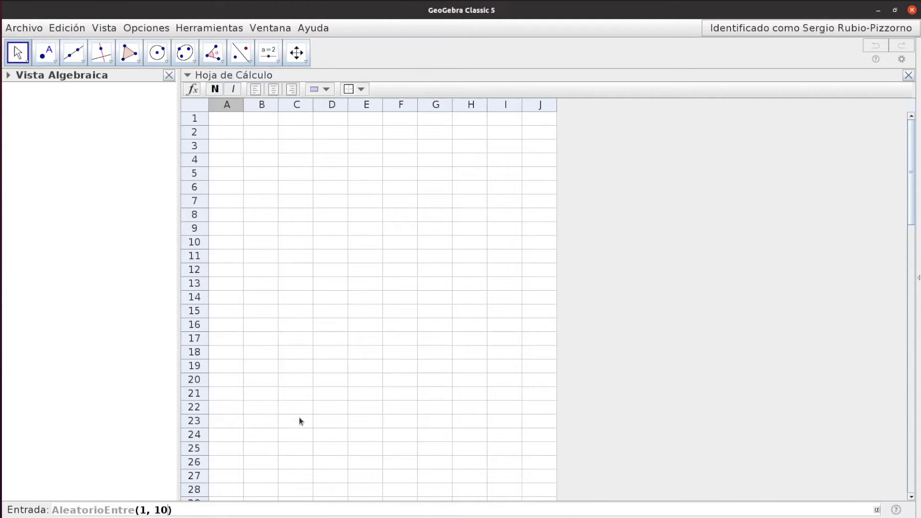
pyautogui.press('Return')
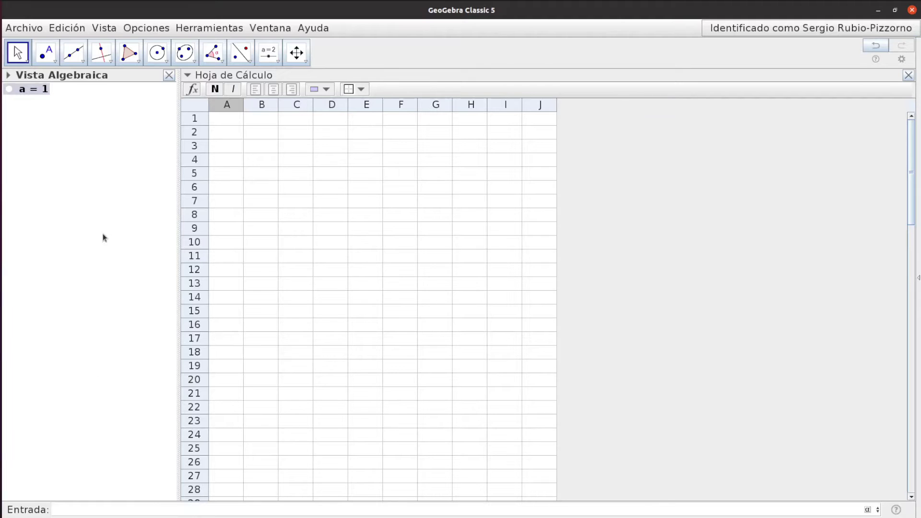
# Step: Check the random number's definition and recalculate all objects several times to generate new values for it
pyautogui.moveTo(36, 92)
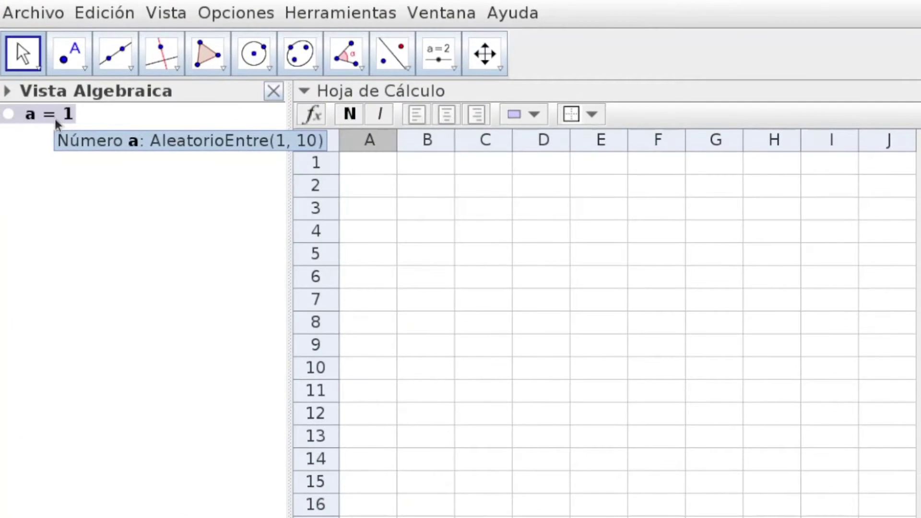
pyautogui.moveTo(48, 114)
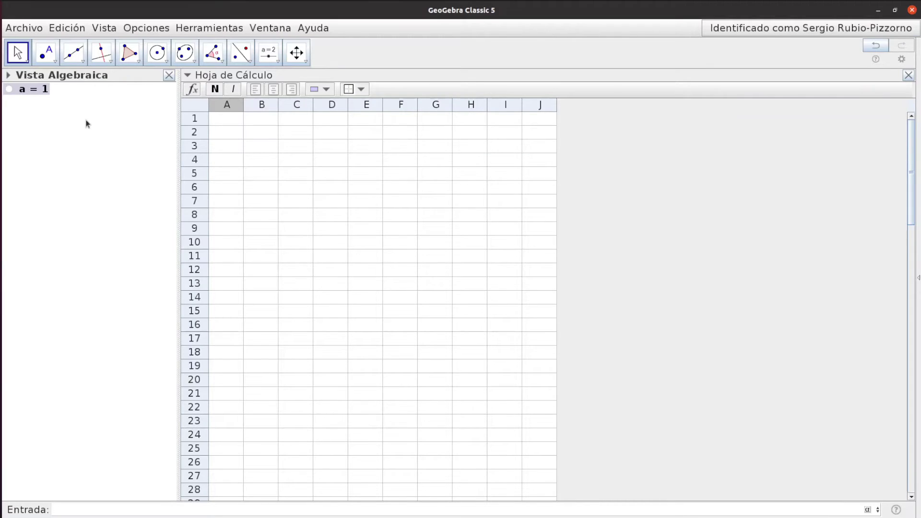
pyautogui.click(108, 29)
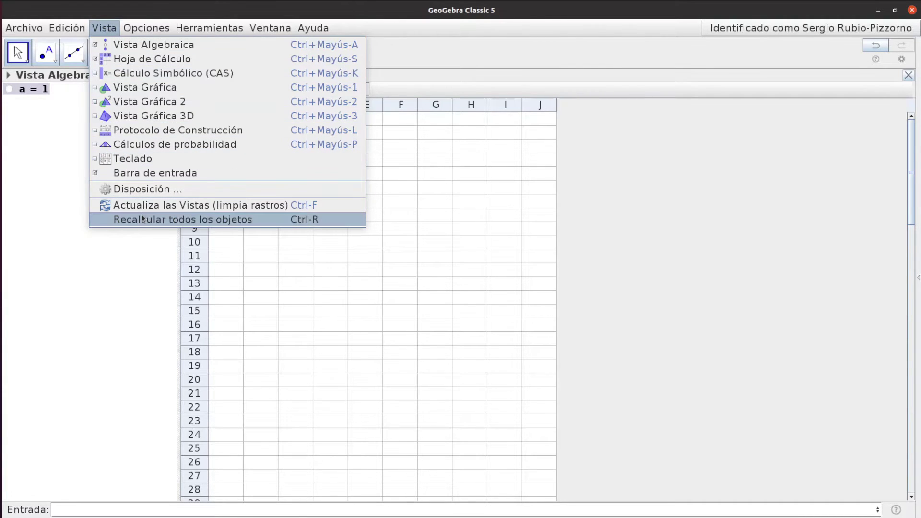
pyautogui.click(304, 220)
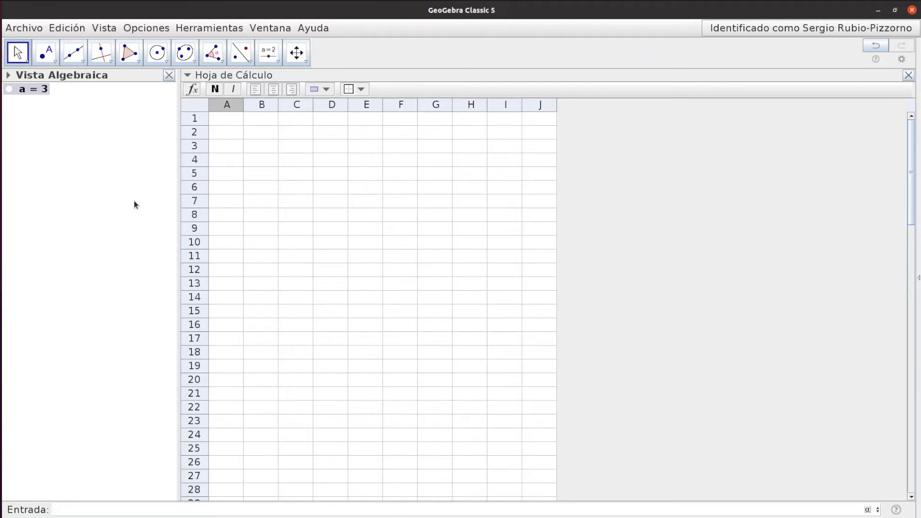
pyautogui.hotkey('ctrl', 'r')
pyautogui.hotkey('ctrl', 'r')
pyautogui.hotkey('ctrl', 'r')
pyautogui.hotkey('ctrl', 'r')
pyautogui.hotkey('ctrl', 'r')
pyautogui.hotkey('ctrl', 'r')
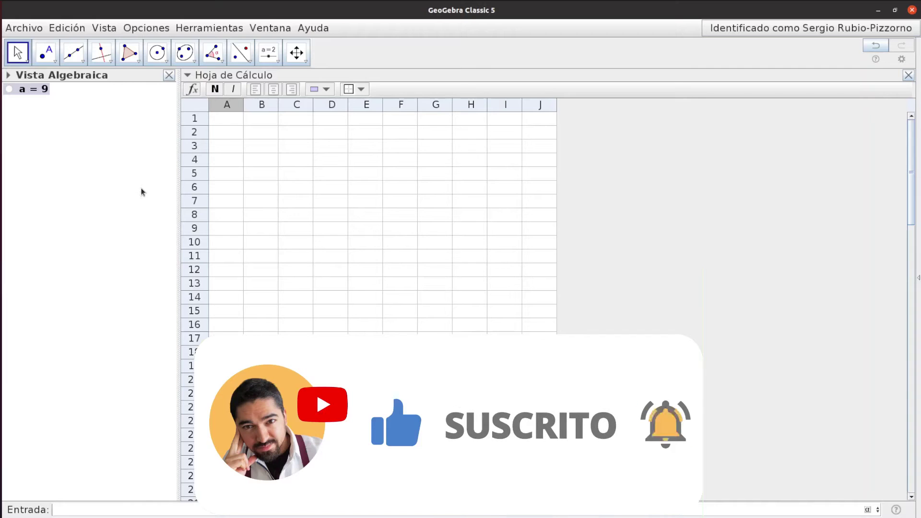
# Step: Enter the random number command AleatorioEntre(1,10) in spreadsheet cell A1
pyautogui.click(221, 120)
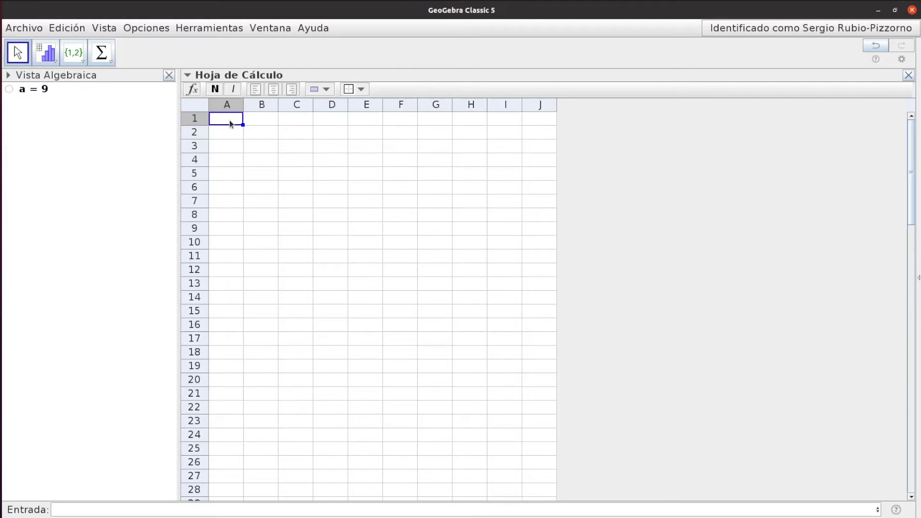
pyautogui.click(229, 120)
pyautogui.write('Alea')
pyautogui.write('torioEntre')
pyautogui.write('(')
pyautogui.write('1')
pyautogui.write(',10)')
pyautogui.press('Return')
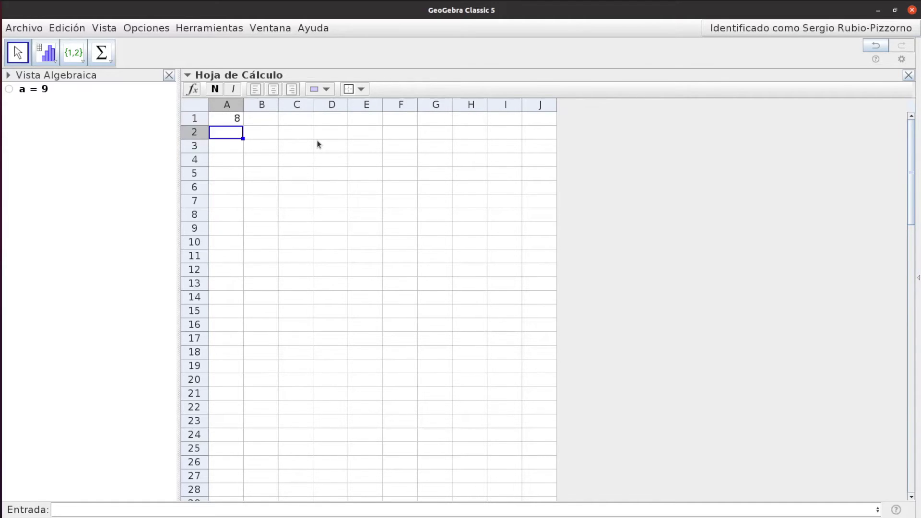
# Step: Fill the random number formula from cell A1 down to A40 and check the filled column
pyautogui.click(226, 120)
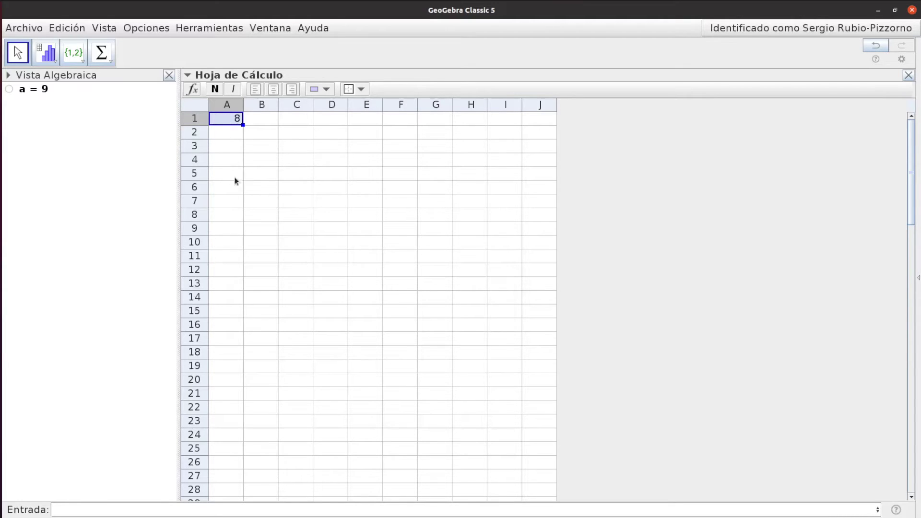
pyautogui.moveTo(224, 123)
pyautogui.moveTo(243, 125); pyautogui.dragTo(237, 457)
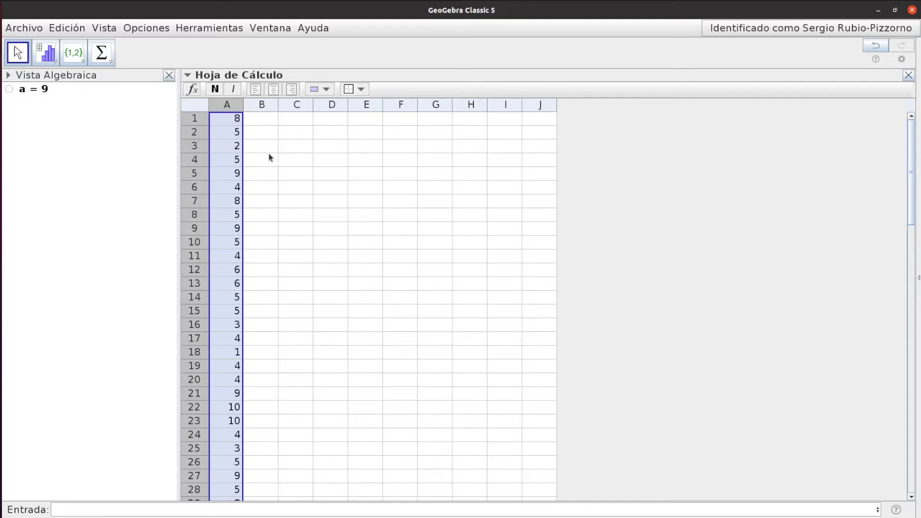
pyautogui.scroll(-7, 257, 205)
pyautogui.scroll(1, 264, 240)
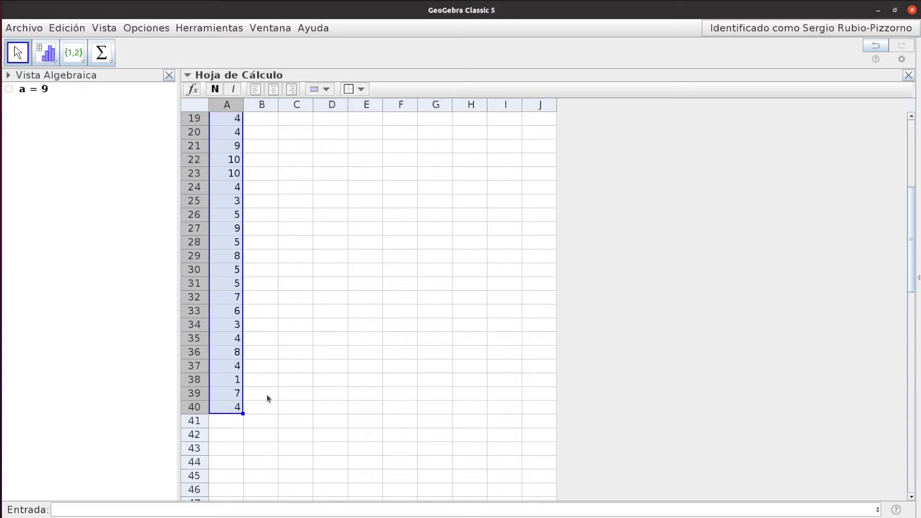
pyautogui.scroll(6, 275, 417)
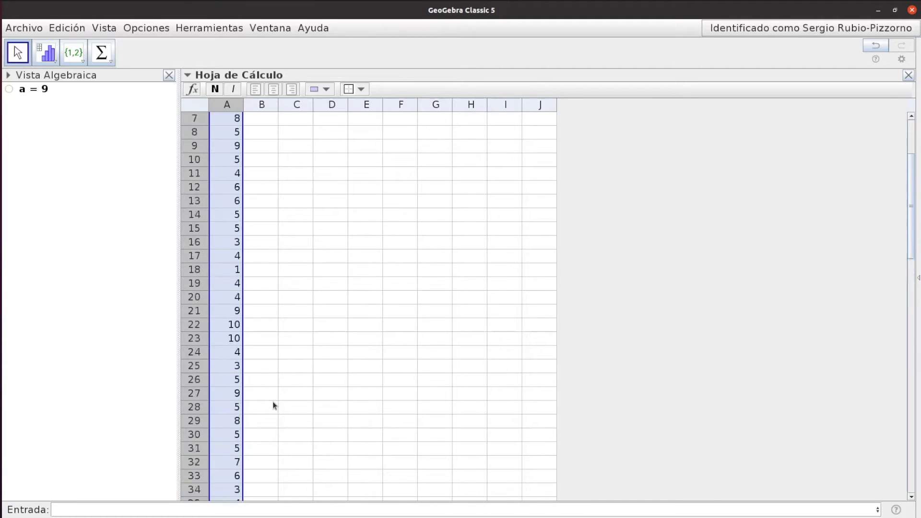
# Step: Recalculate all objects repeatedly to regenerate the random values in column A
pyautogui.click(251, 121)
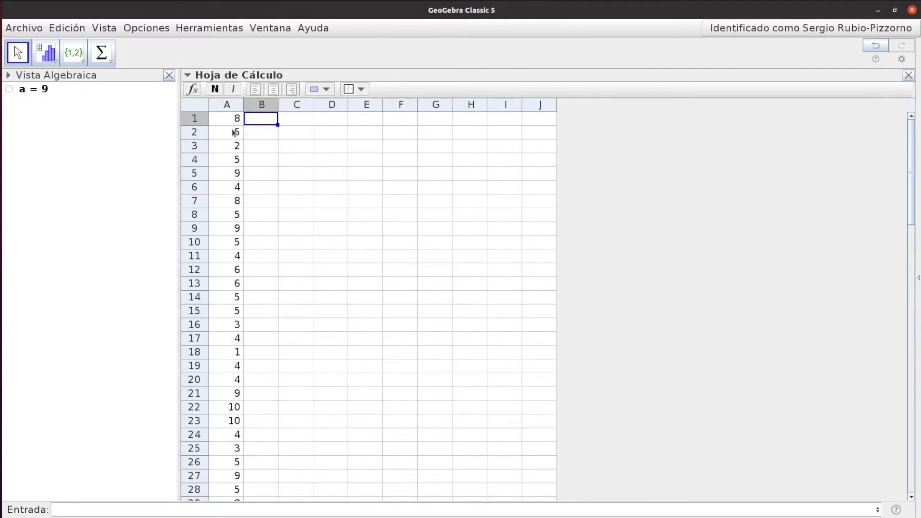
pyautogui.moveTo(226, 119); pyautogui.dragTo(240, 424)
pyautogui.scroll(6, 283, 407)
pyautogui.press('Escape')
pyautogui.hotkey('ctrl', 'r')
pyautogui.hotkey('ctrl', 'r')
pyautogui.hotkey('ctrl', 'r')
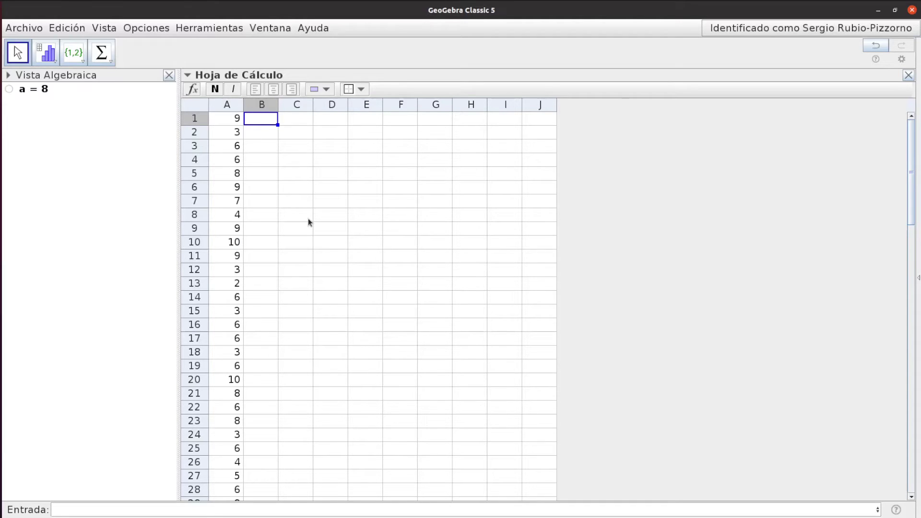
pyautogui.hotkey('ctrl', 'r')
pyautogui.hotkey('ctrl', 'r')
pyautogui.hotkey('ctrl', 'r')
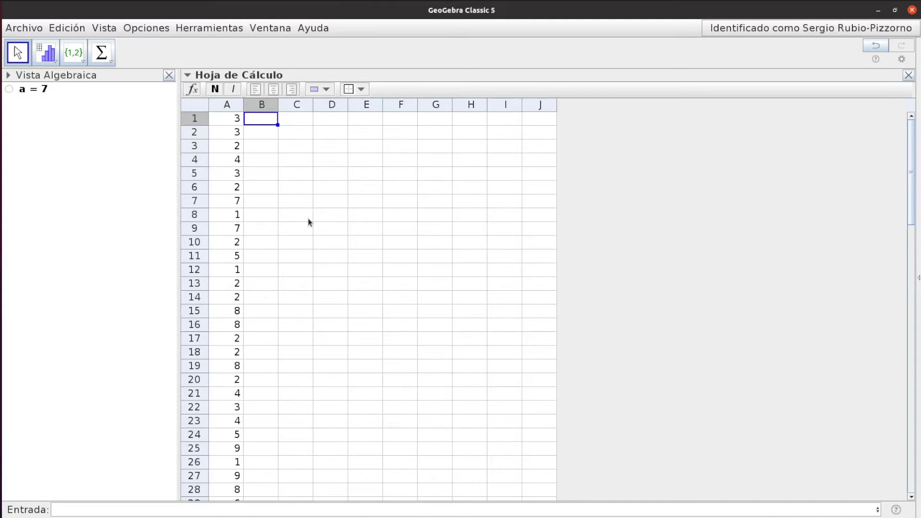
pyautogui.hotkey('ctrl', 'r')
pyautogui.hotkey('ctrl', 'r')
pyautogui.hotkey('ctrl', 'r')
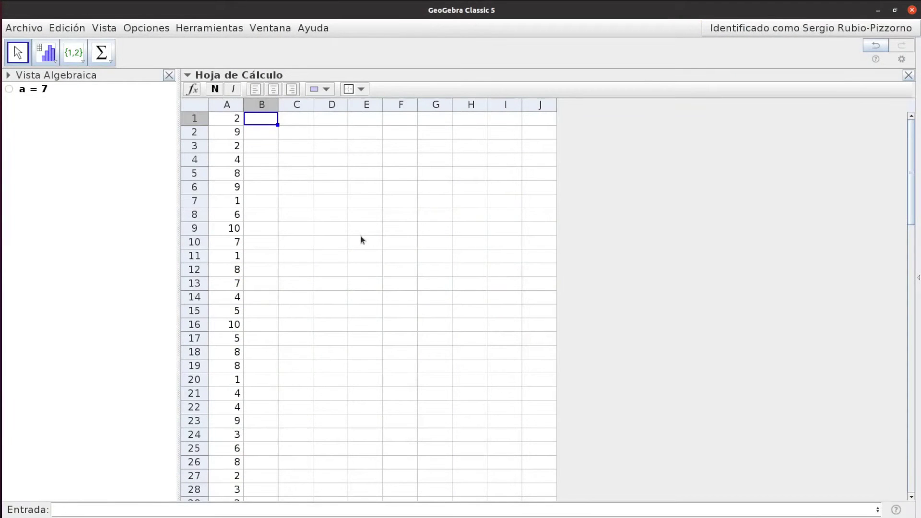
# Step: Insert an empty row above row 1 of the spreadsheet
pyautogui.click(204, 119)
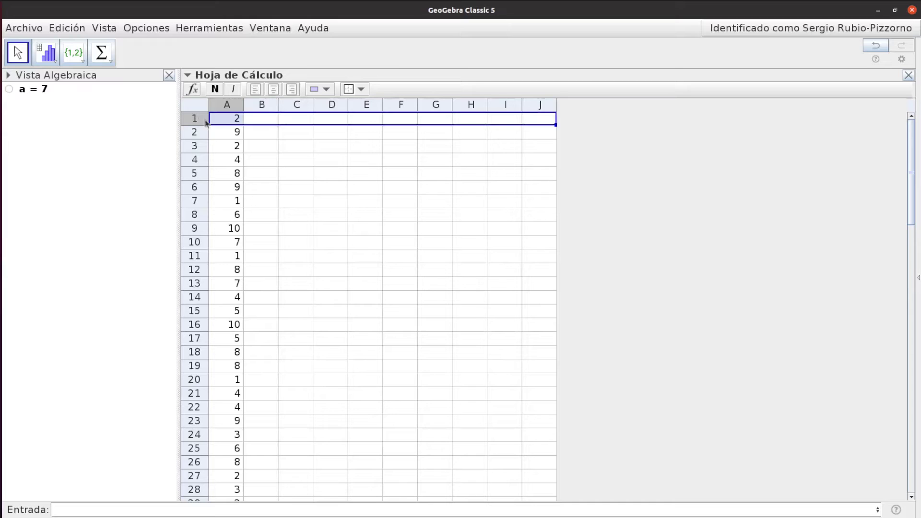
pyautogui.click(230, 120)
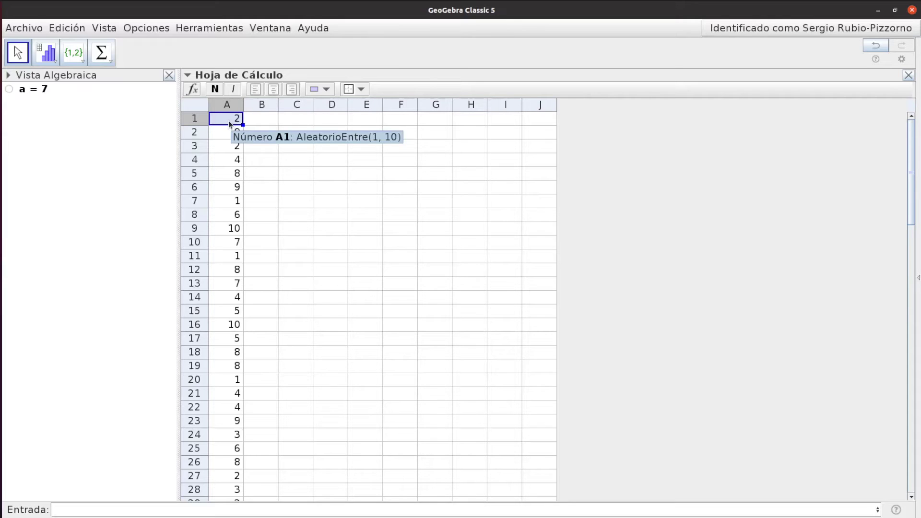
pyautogui.click(238, 147)
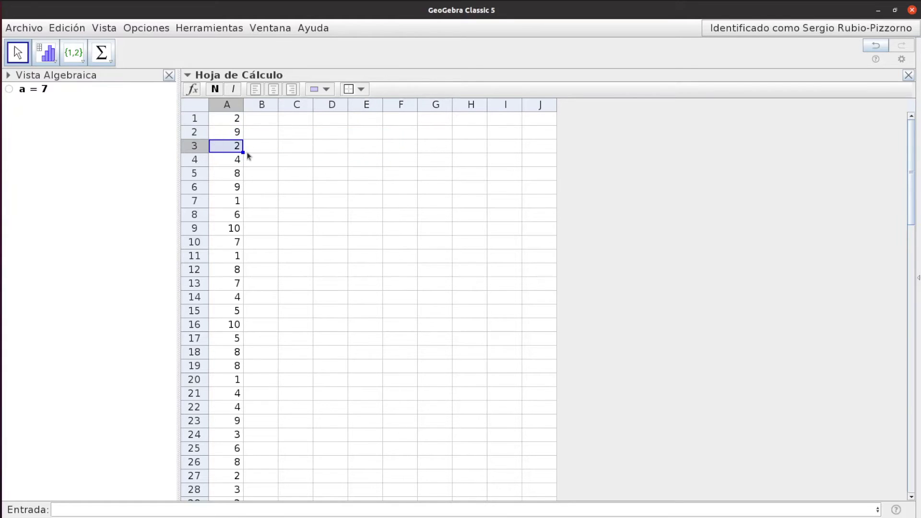
pyautogui.click(231, 119)
pyautogui.click(195, 119)
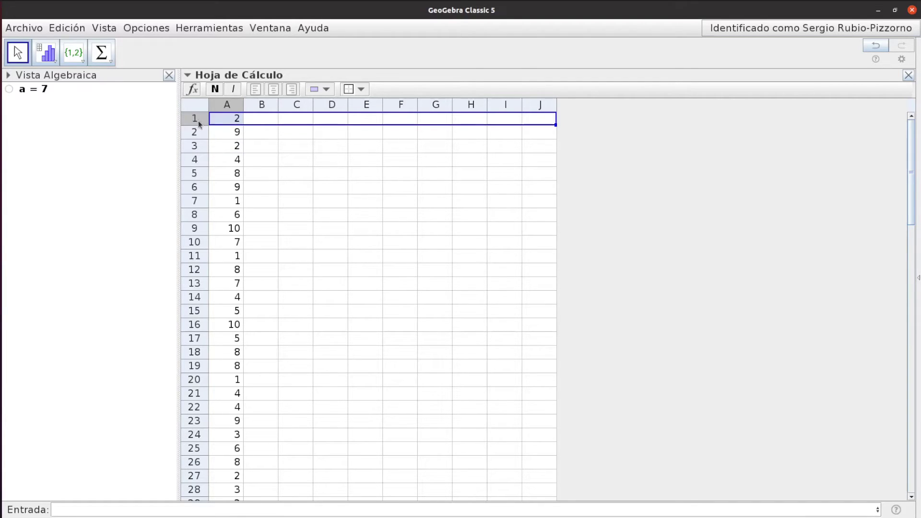
pyautogui.rightClick(198, 120)
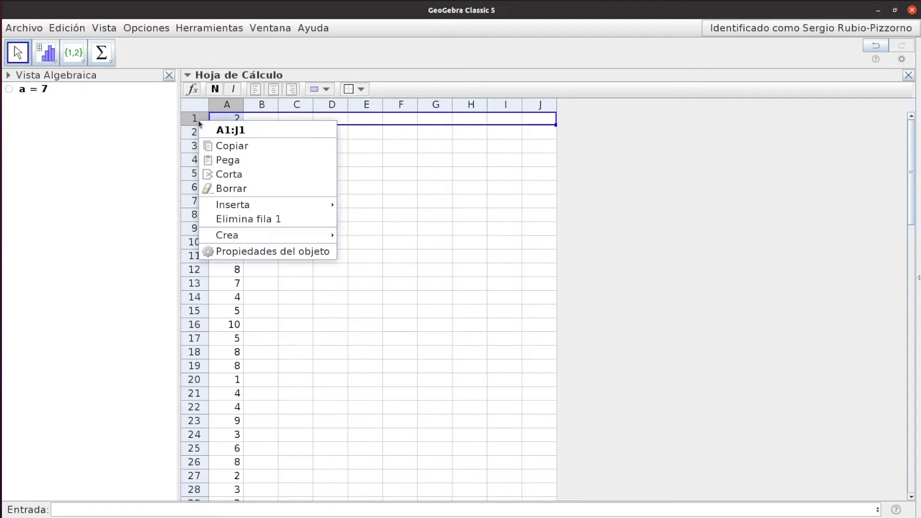
pyautogui.moveTo(272, 207)
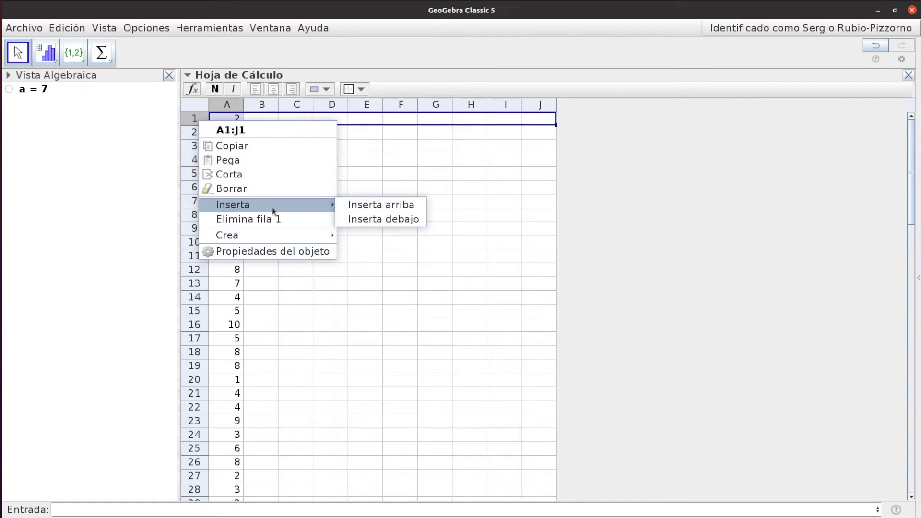
pyautogui.click(354, 209)
# Step: Enter the heading Calificaciones in cell A1
pyautogui.click(232, 120)
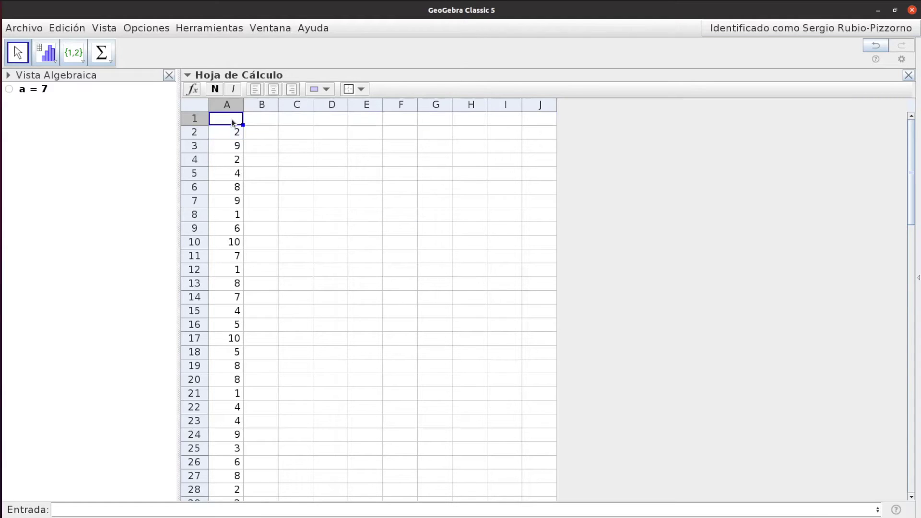
pyautogui.write('Calificaci')
pyautogui.write('ones')
pyautogui.press('Return')
# Step: Hide the algebra view and fit the width of column A to its heading
pyautogui.hotkey('ctrl', 'shift', 'a')
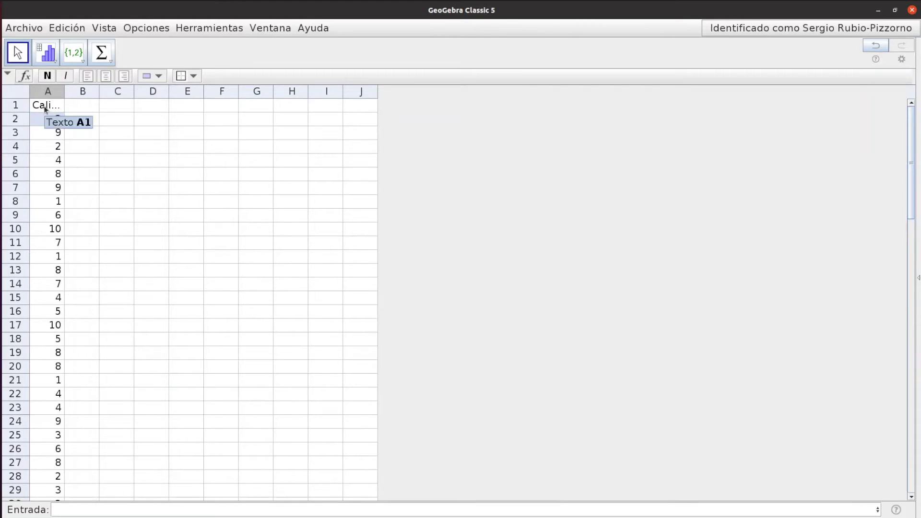
pyautogui.click(58, 102)
pyautogui.moveTo(62, 93); pyautogui.dragTo(116, 109)
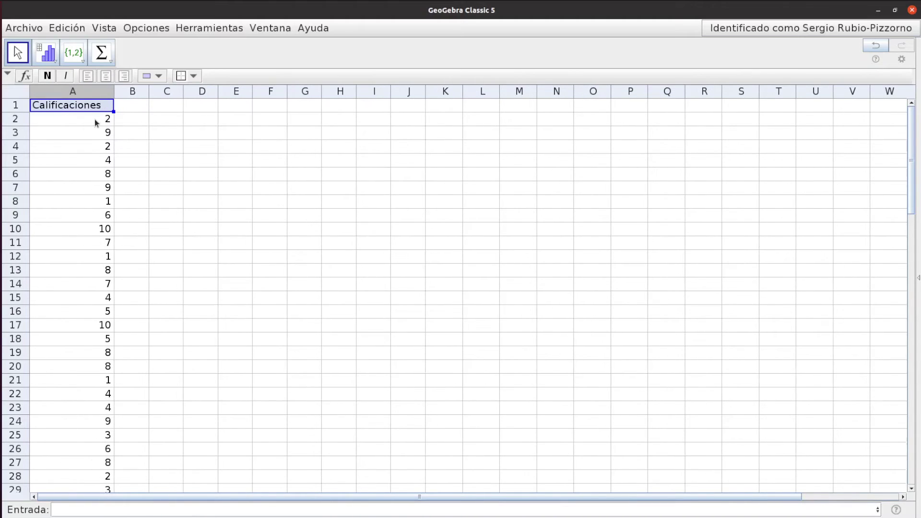
pyautogui.doubleClick(113, 91)
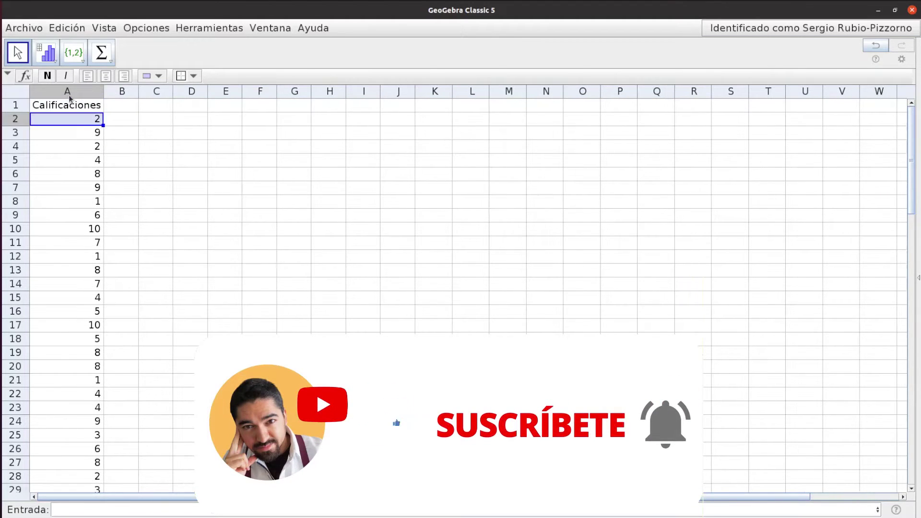
# Step: Centre the contents of column A
pyautogui.click(68, 92)
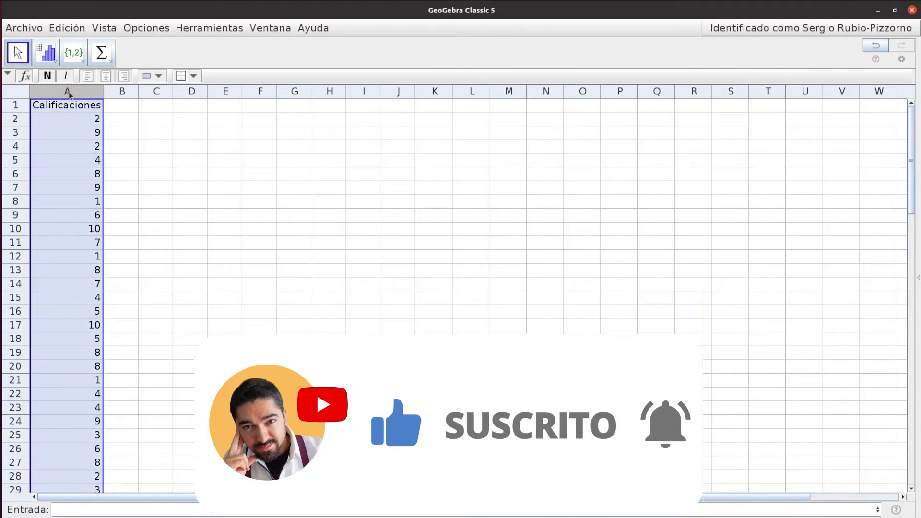
pyautogui.click(106, 78)
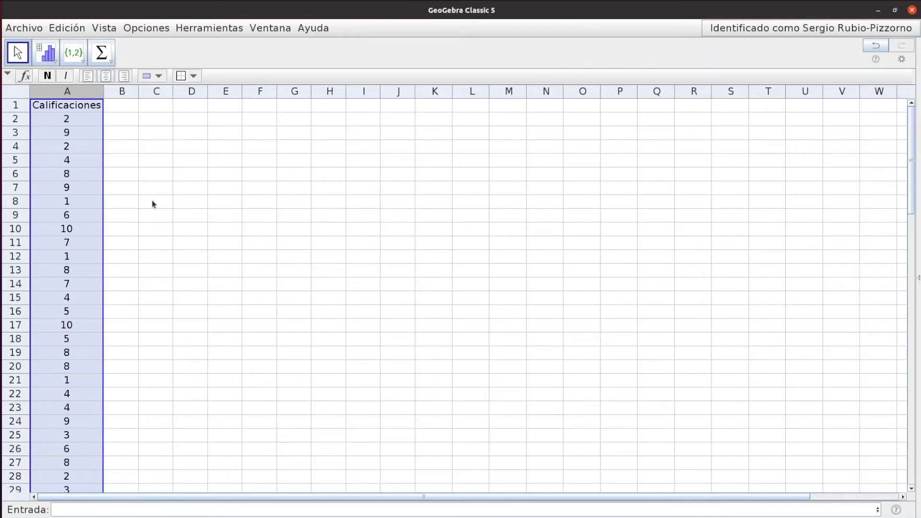
pyautogui.click(115, 181)
# Step: Set the background colour of heading cell A1 to the recently used green, #3AC252
pyautogui.click(66, 111)
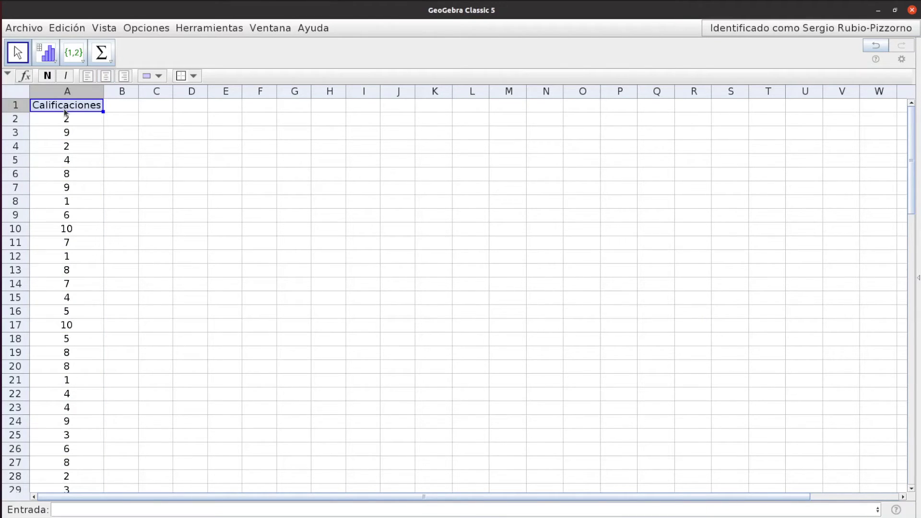
pyautogui.rightClick(64, 104)
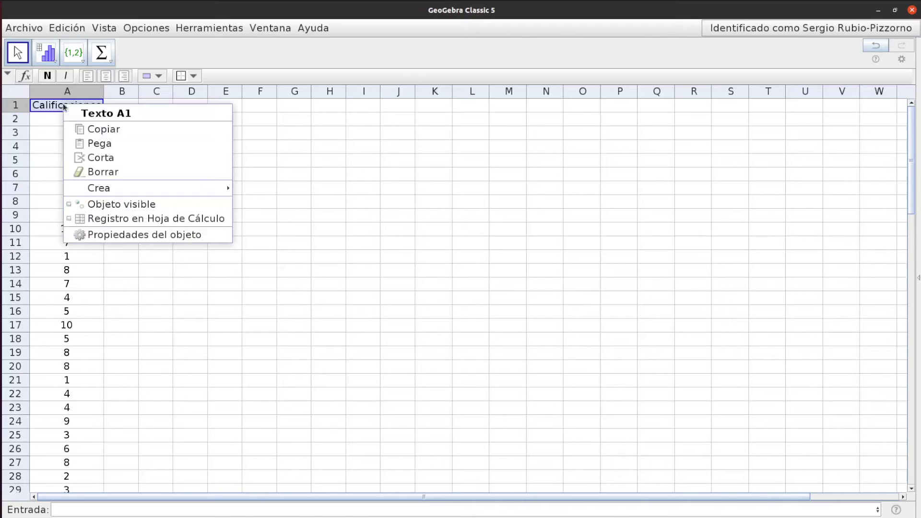
pyautogui.click(116, 235)
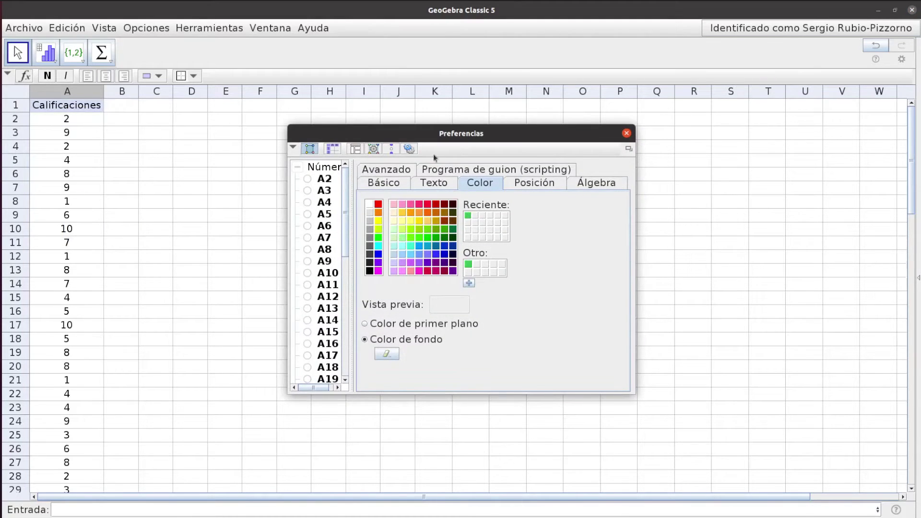
pyautogui.moveTo(454, 132); pyautogui.dragTo(452, 109)
pyautogui.click(403, 320)
pyautogui.click(468, 190)
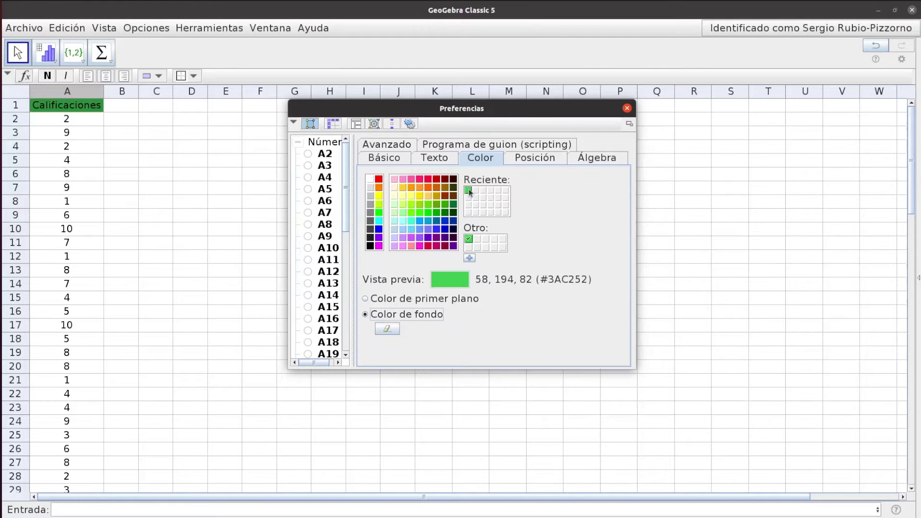
# Step: Set the foreground colour of heading cell A1 to white and close its properties
pyautogui.click(412, 299)
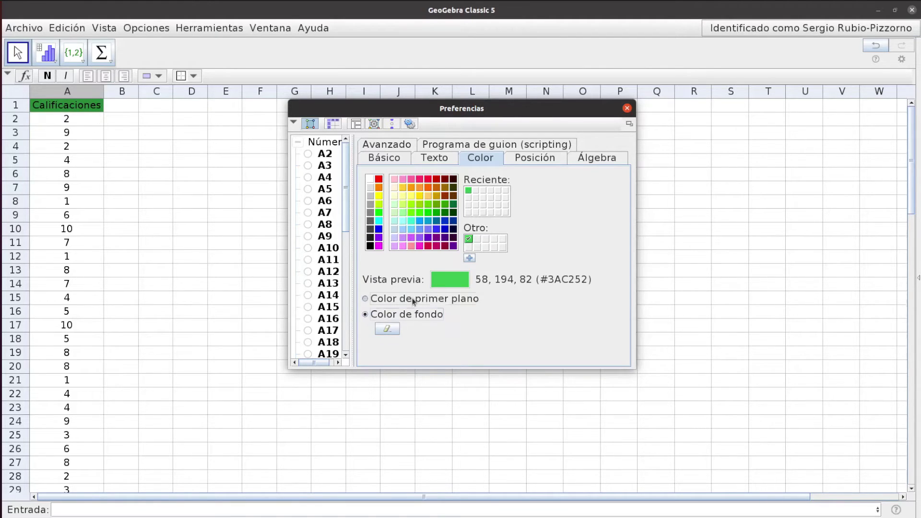
pyautogui.click(370, 178)
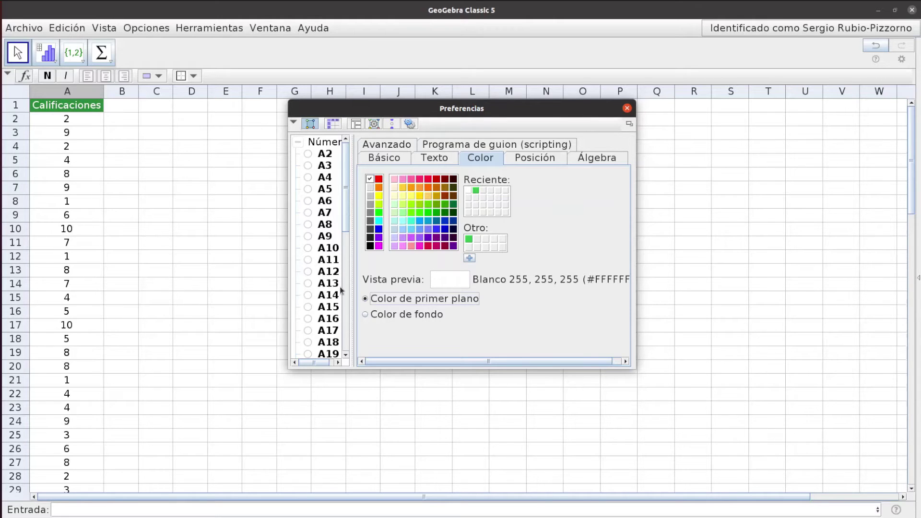
pyautogui.click(627, 108)
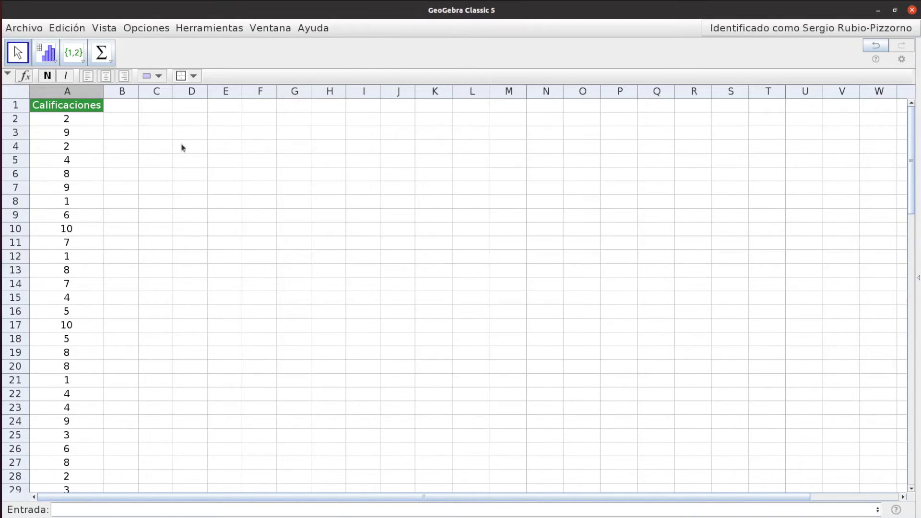
pyautogui.click(156, 150)
# Step: Review the grades in column A from the heading down to the lower rows
pyautogui.moveTo(72, 109); pyautogui.dragTo(77, 377)
pyautogui.click(121, 379)
pyautogui.scroll(7, 121, 376)
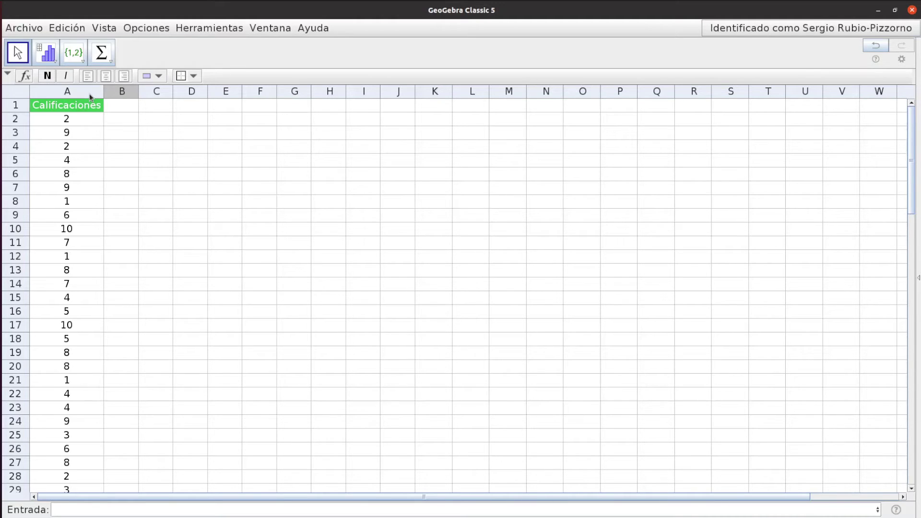
pyautogui.press('Right')
pyautogui.press('Right')
pyautogui.press('Down')
pyautogui.press('Down')
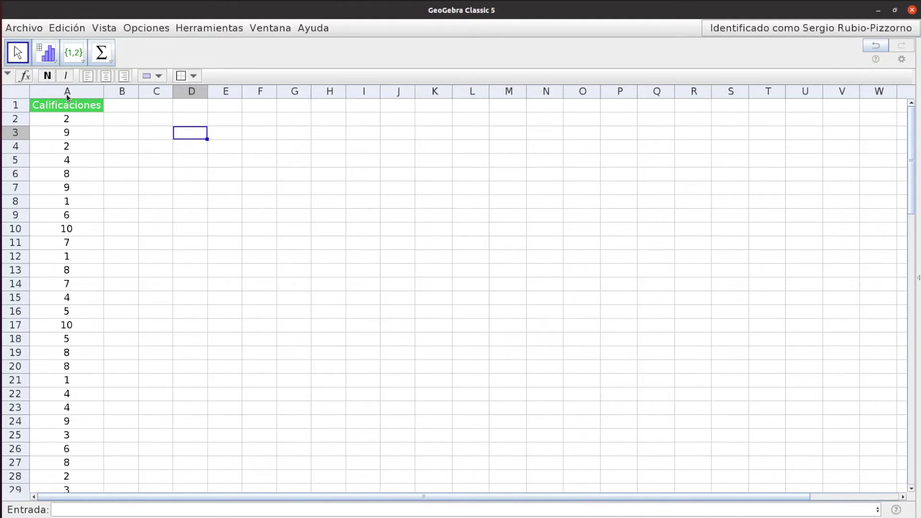
# Step: Start a one-variable analysis of column A and look through the source data list
pyautogui.click(67, 90)
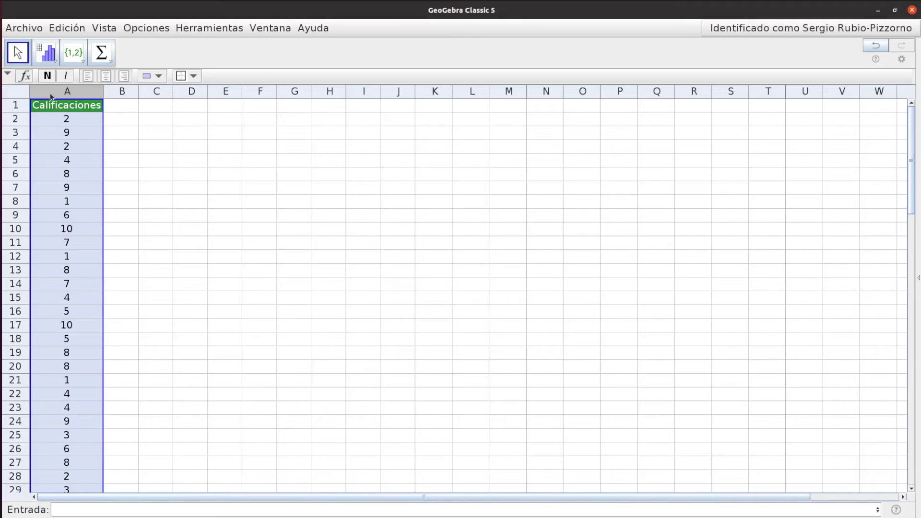
pyautogui.click(55, 63)
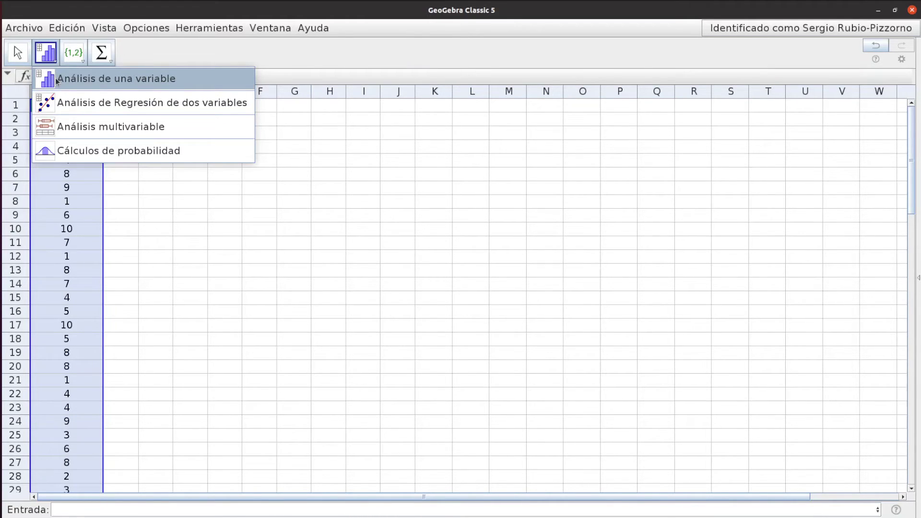
pyautogui.click(56, 79)
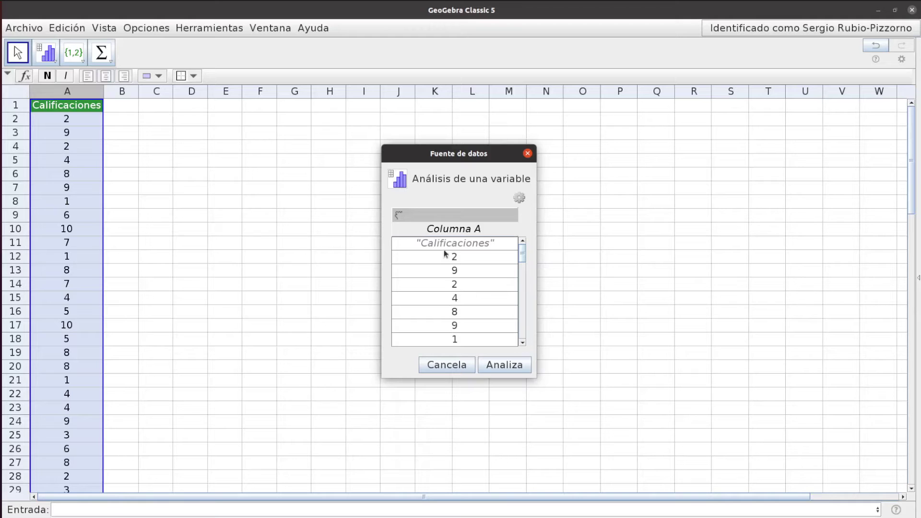
pyautogui.scroll(-2, 454, 278)
pyautogui.scroll(2, 521, 276)
pyautogui.moveTo(523, 258); pyautogui.dragTo(522, 347)
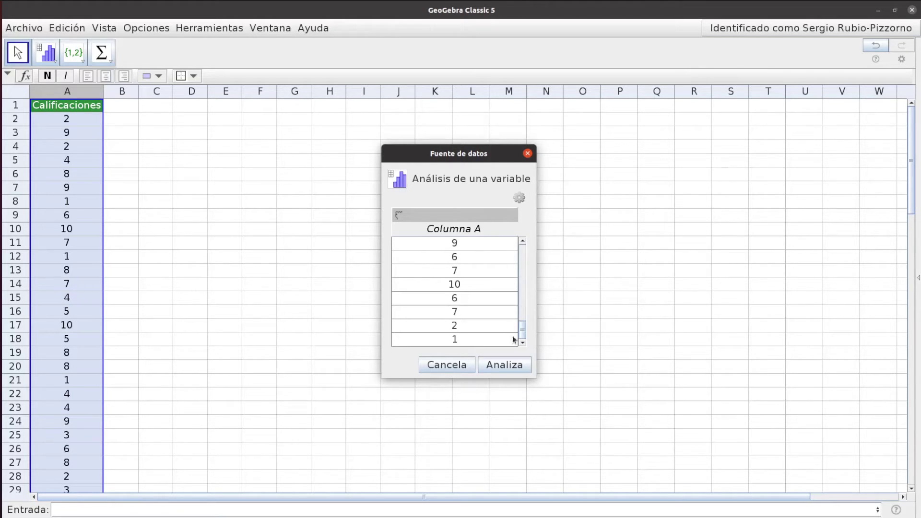
pyautogui.moveTo(523, 335); pyautogui.dragTo(521, 236)
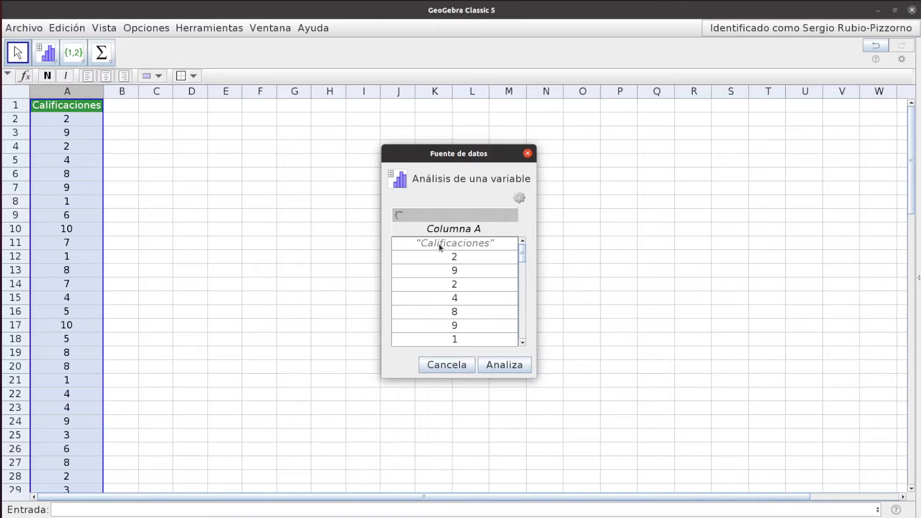
# Step: Use the column header as the data title and run the one-variable analysis
pyautogui.click(522, 204)
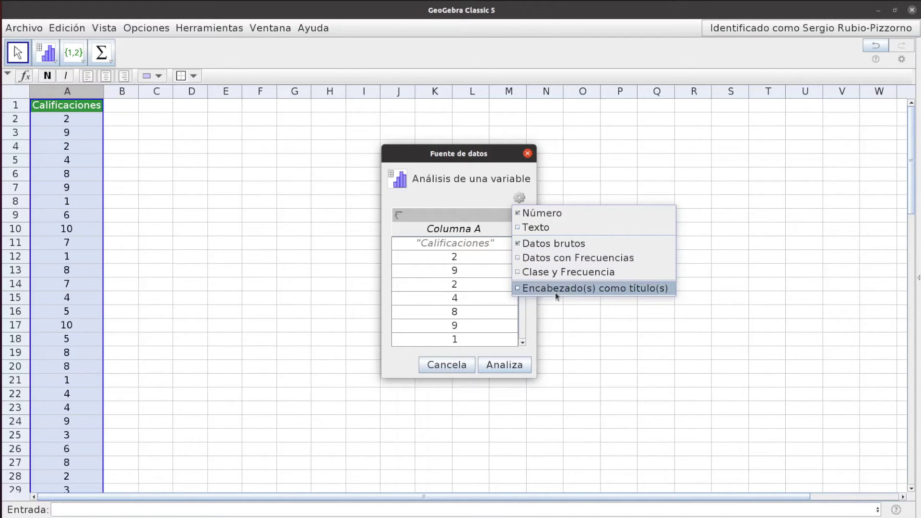
pyautogui.click(528, 289)
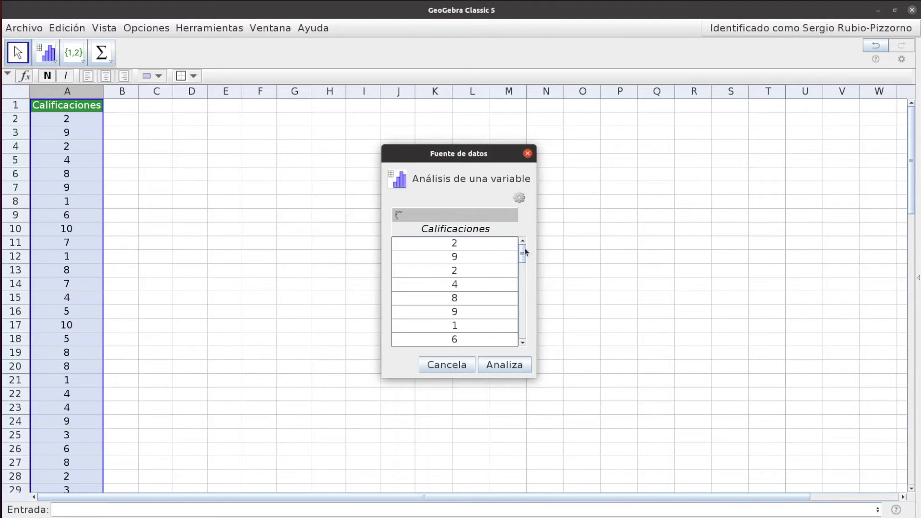
pyautogui.click(507, 366)
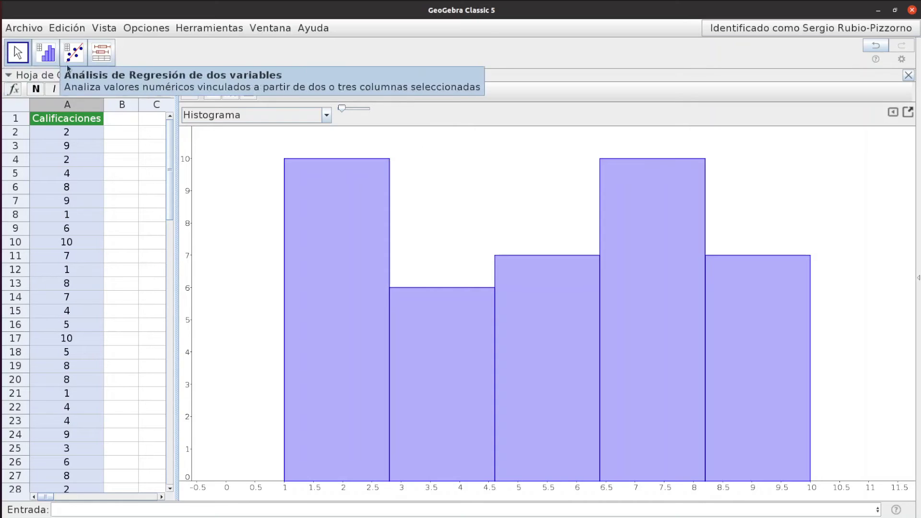
# Step: Increase the number of classes in the histogram to six
pyautogui.click(150, 146)
pyautogui.click(66, 121)
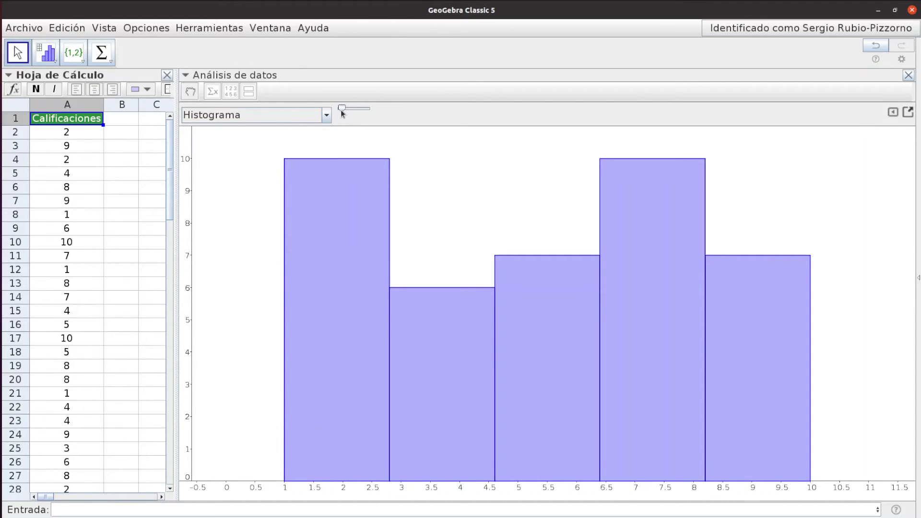
pyautogui.moveTo(344, 112)
pyautogui.mouseDown()
pyautogui.moveTo(366, 114)
pyautogui.moveTo(346, 115)
pyautogui.mouseUp()
# Step: Change the data analysis plot from a histogram to a bar chart
pyautogui.click(326, 115)
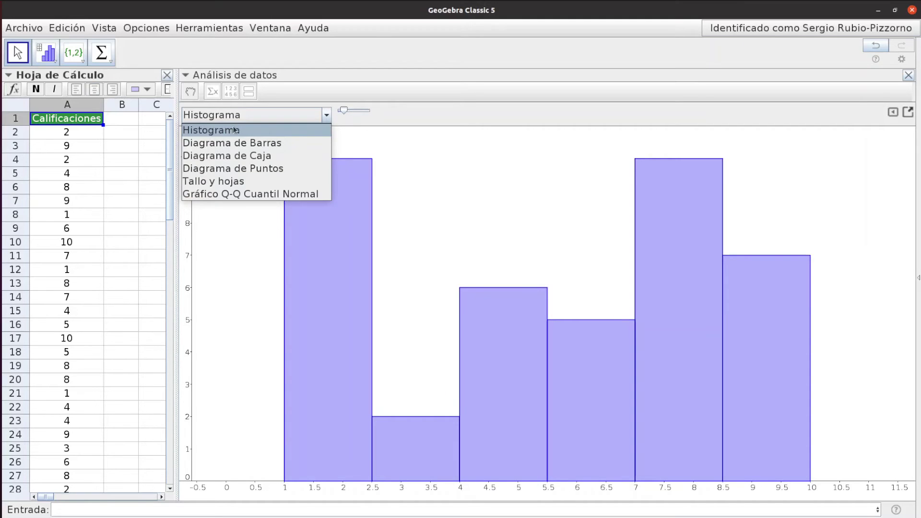
pyautogui.click(221, 142)
pyautogui.click(240, 265)
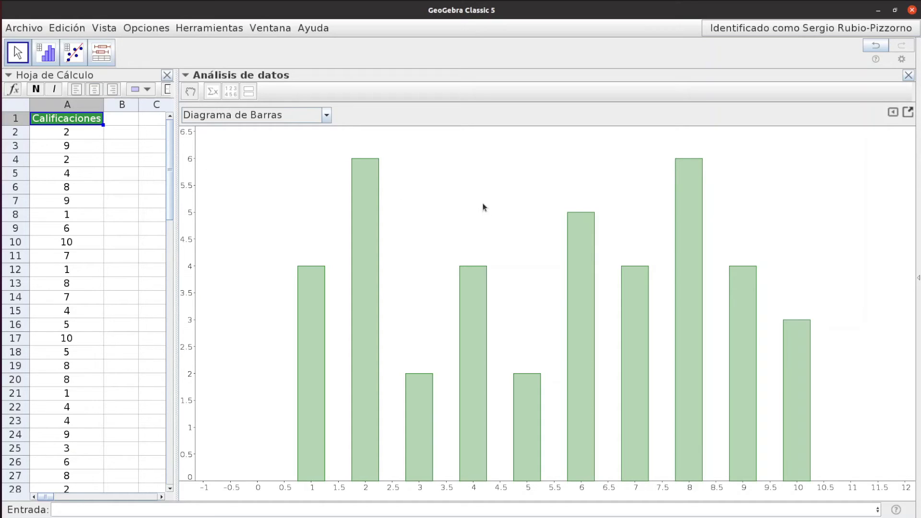
# Step: Review the bar chart's PNG image export options and its save dialog, and leave without saving
pyautogui.rightClick(489, 182)
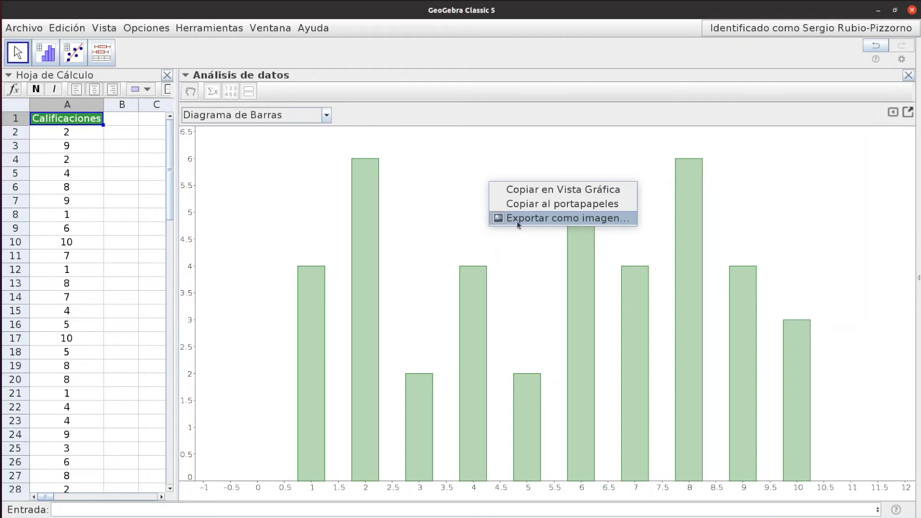
pyautogui.click(571, 218)
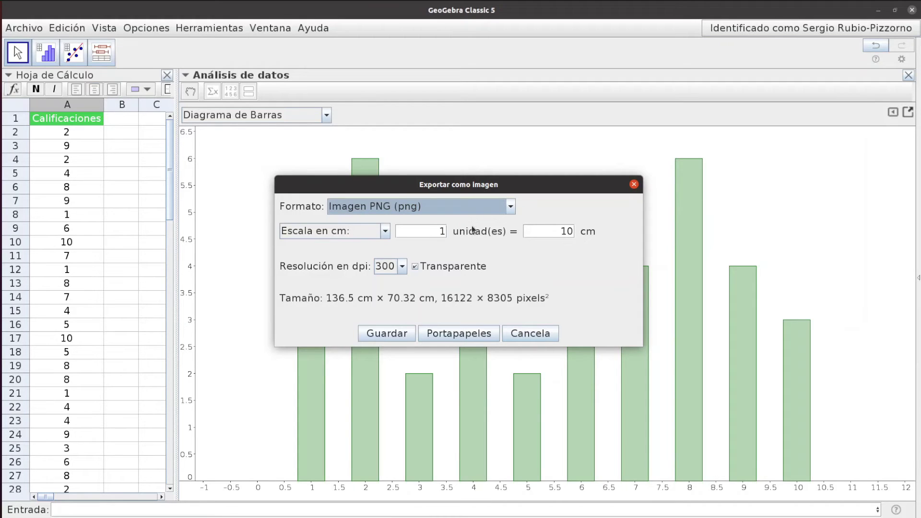
pyautogui.click(415, 267)
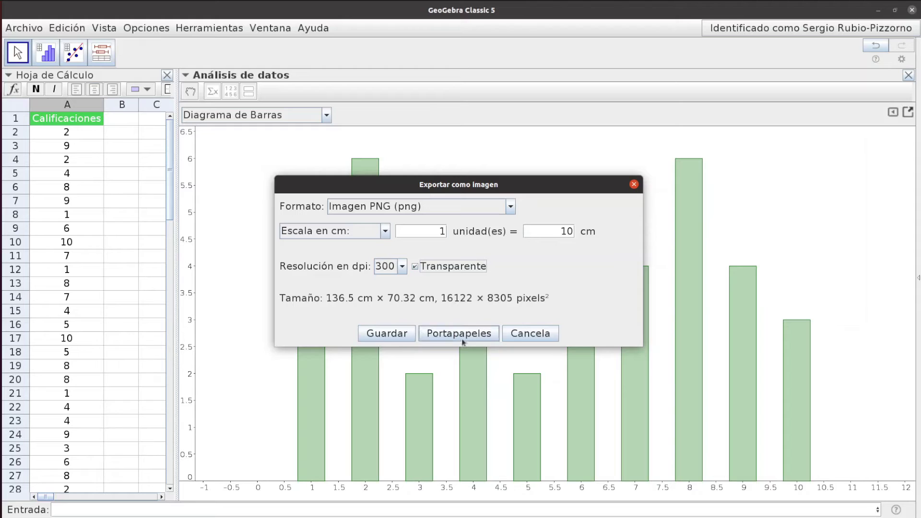
pyautogui.click(379, 339)
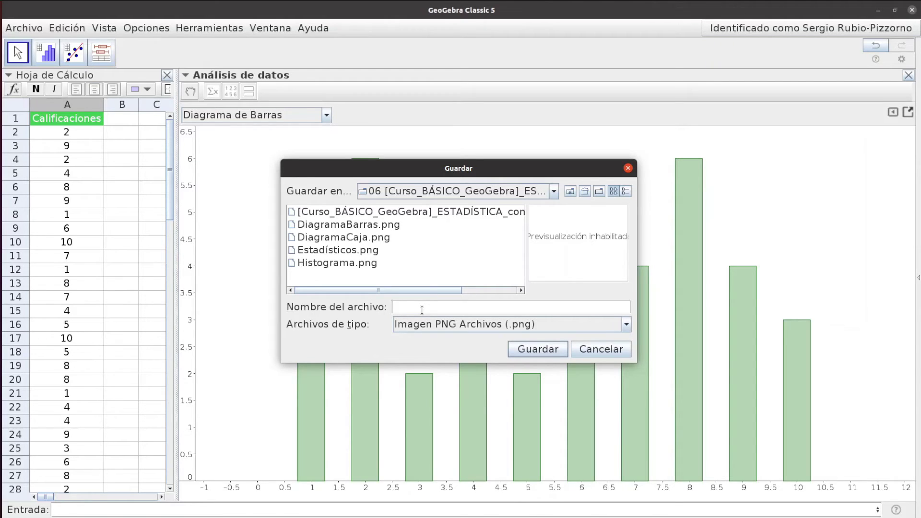
pyautogui.press('Escape')
# Step: View the grades as a box plot and as a dot plot
pyautogui.click(277, 115)
pyautogui.click(270, 153)
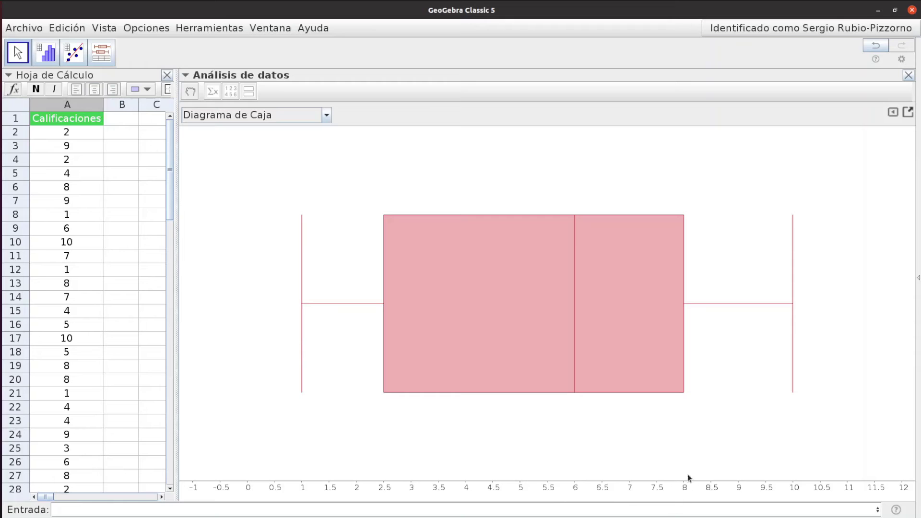
pyautogui.click(319, 118)
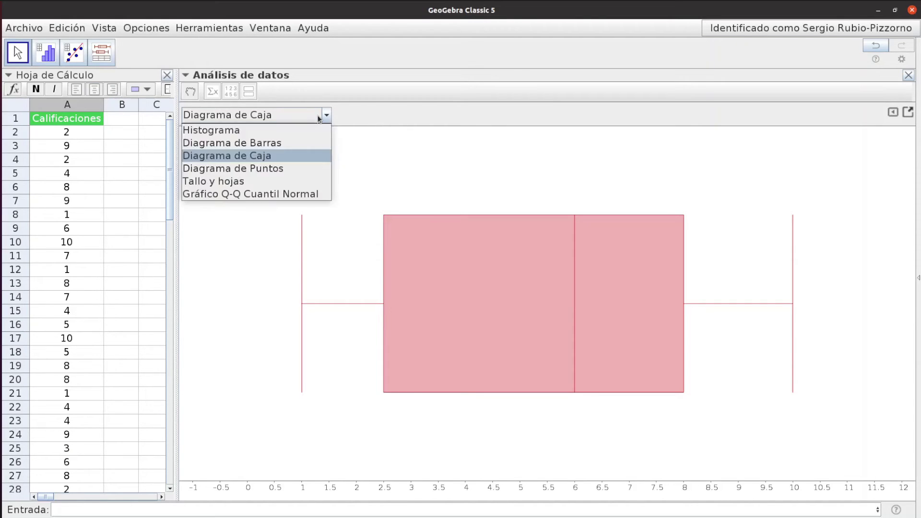
pyautogui.click(292, 169)
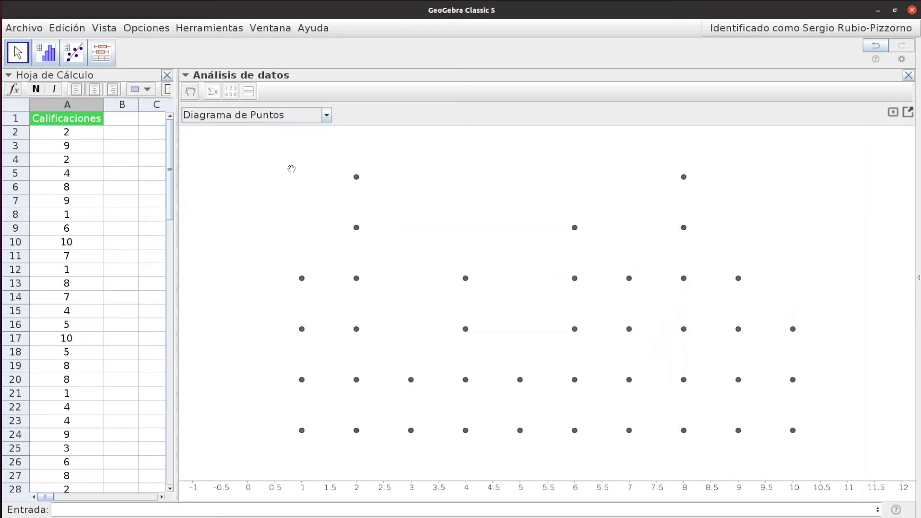
# Step: View the grades as a stem-and-leaf plot with the stem adjustment set to -1
pyautogui.click(305, 120)
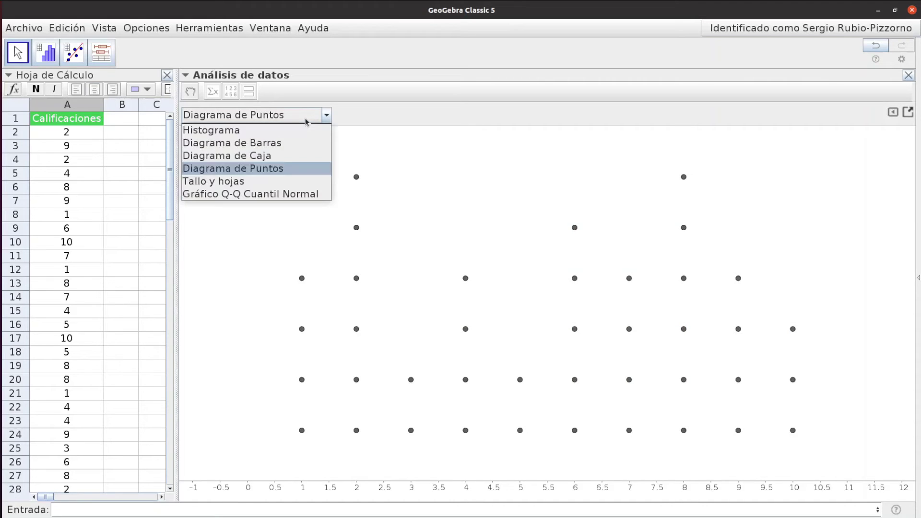
pyautogui.click(261, 183)
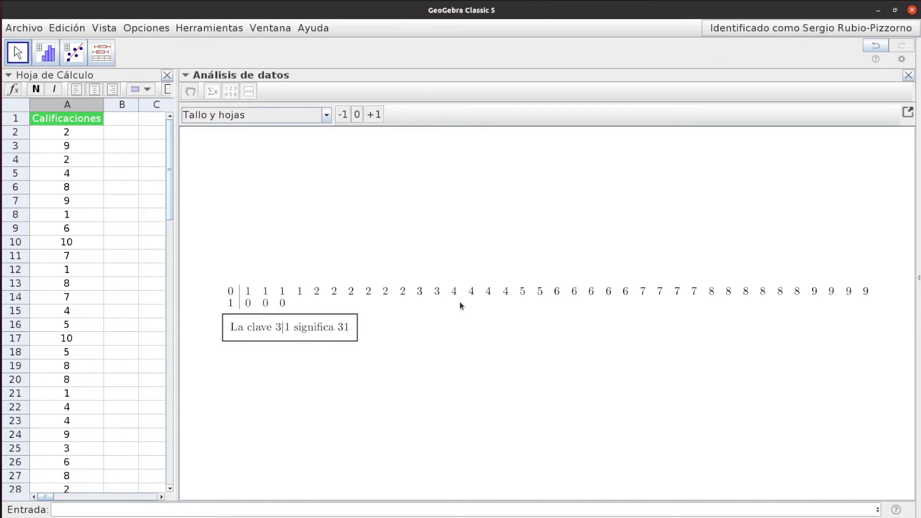
pyautogui.click(343, 118)
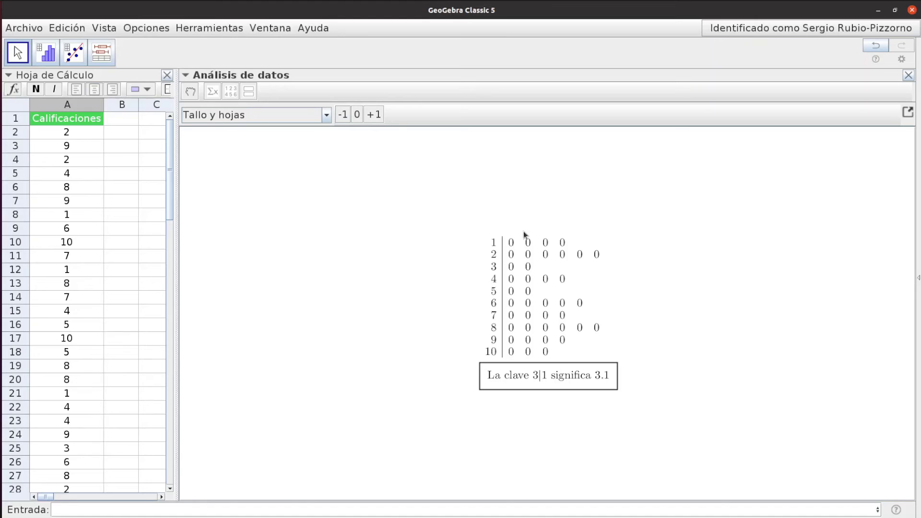
# Step: Return the plot to a bar chart, and hide and show the data analysis toolbar again
pyautogui.click(225, 115)
pyautogui.click(197, 194)
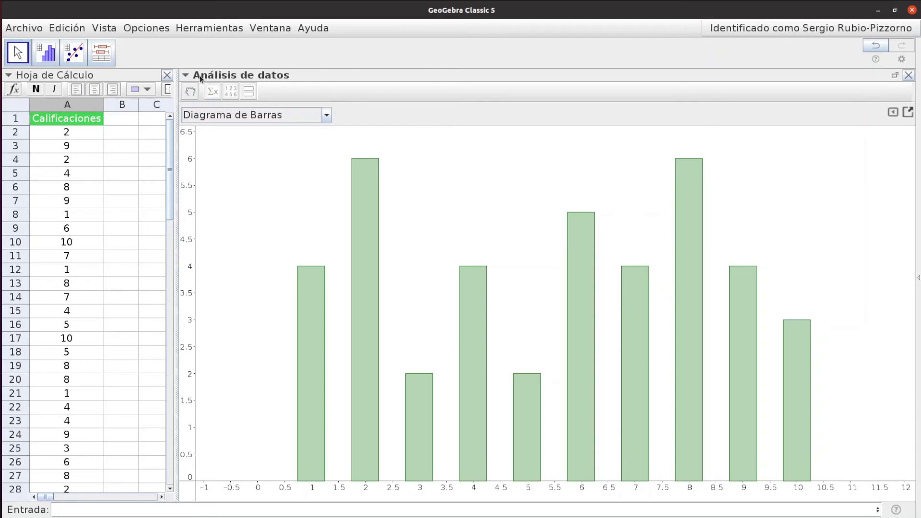
pyautogui.click(186, 75)
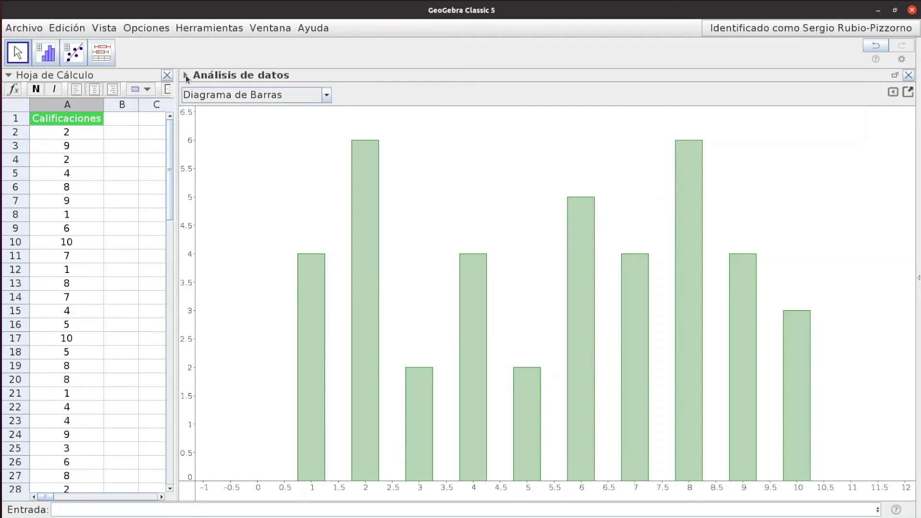
pyautogui.click(185, 76)
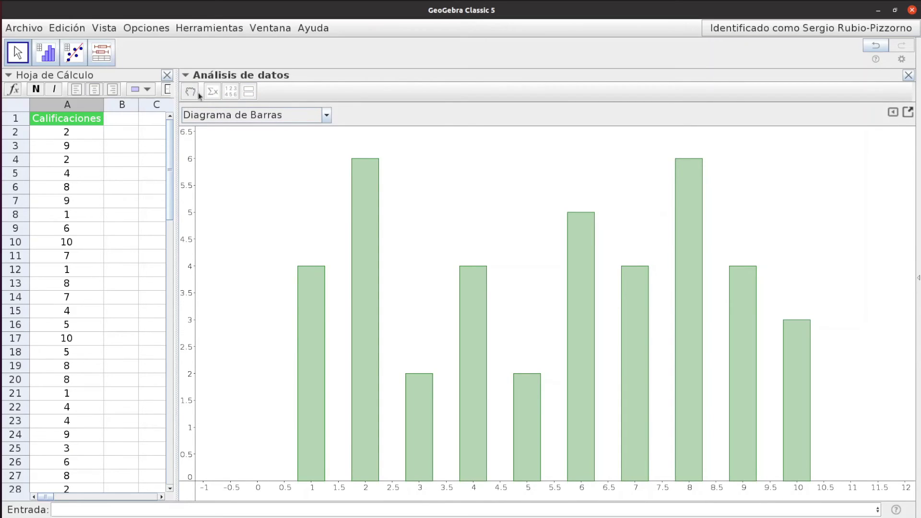
# Step: Select cells A2 to A20 and load them as the source data of the one-variable analysis
pyautogui.click(56, 137)
pyautogui.moveTo(56, 137); pyautogui.dragTo(73, 387)
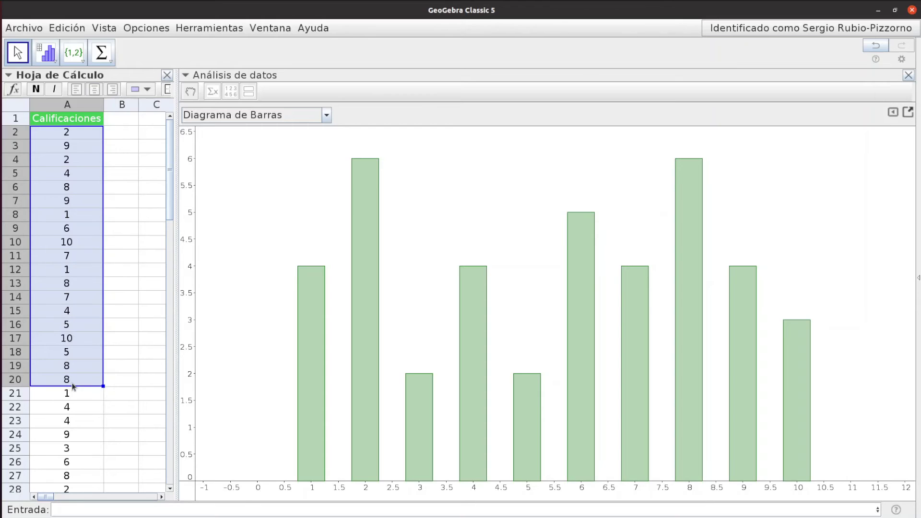
pyautogui.click(192, 93)
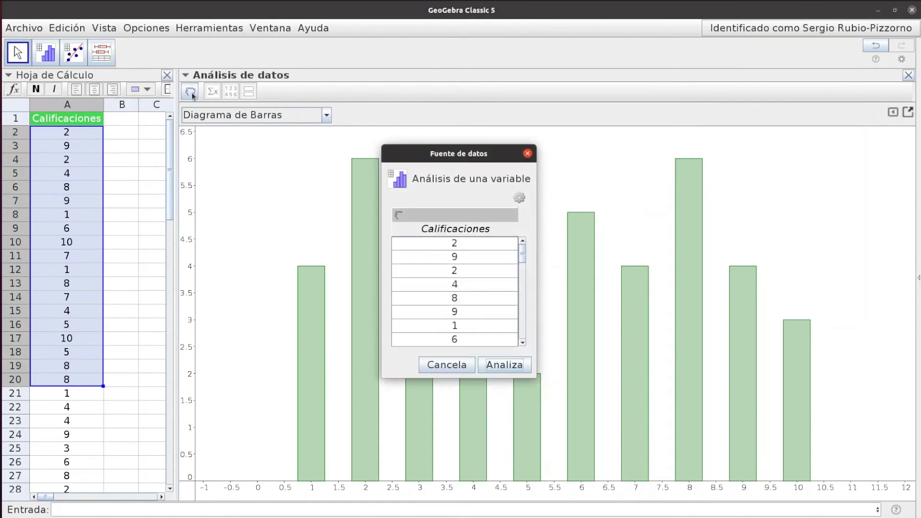
pyautogui.click(400, 217)
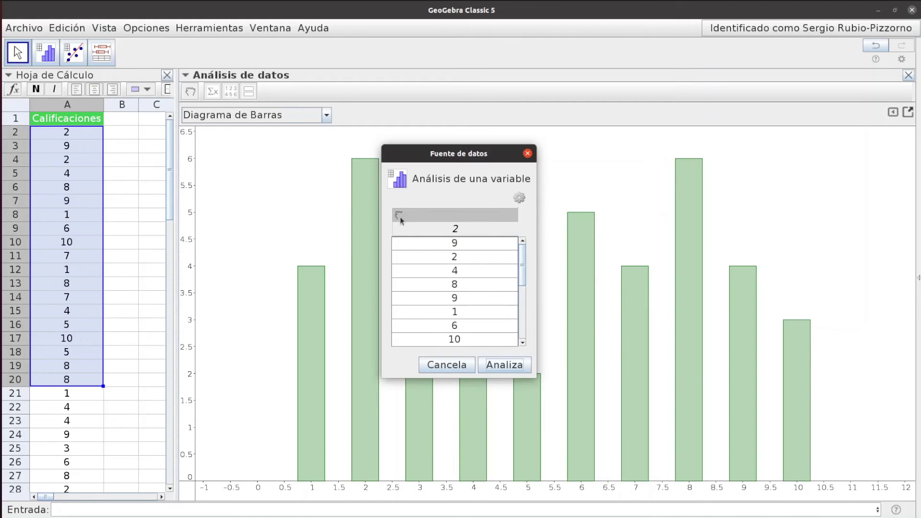
# Step: Stop using the header as the data title and analyse the A2:A20 selection
pyautogui.moveTo(523, 263); pyautogui.dragTo(521, 244)
pyautogui.click(520, 199)
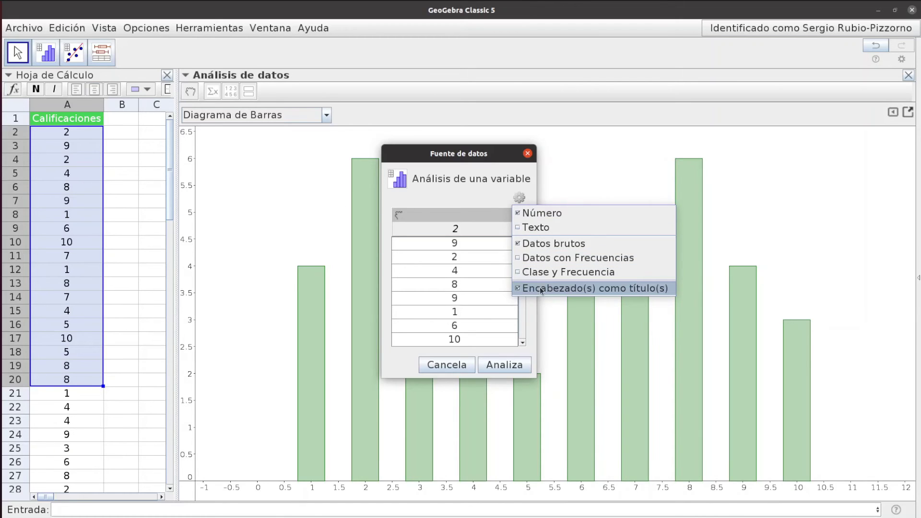
pyautogui.click(541, 289)
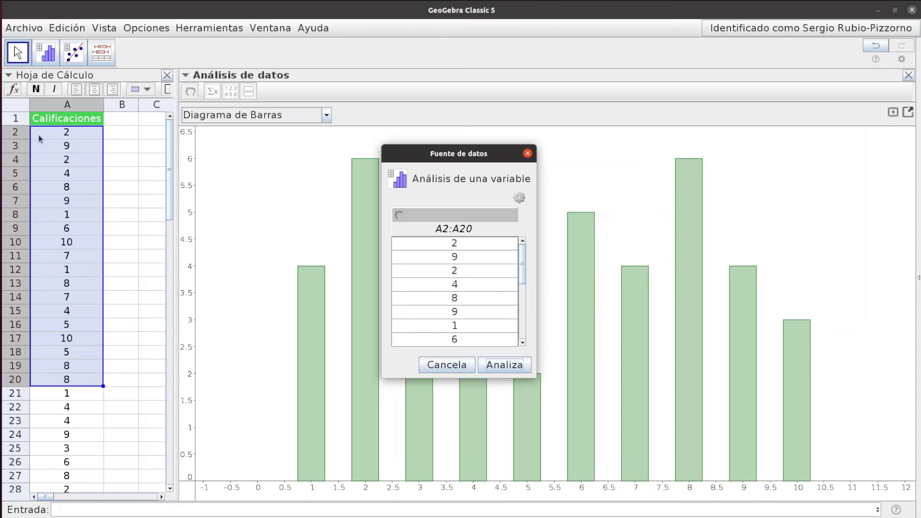
pyautogui.click(504, 365)
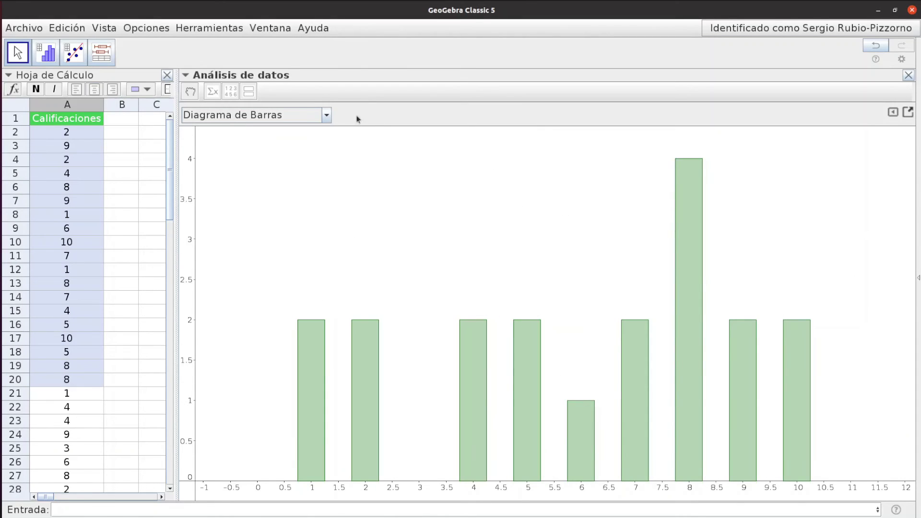
# Step: View the A2:A20 grades as a histogram, bar chart, box plot and normal Q-Q plot
pyautogui.click(326, 115)
pyautogui.click(254, 128)
pyautogui.click(327, 114)
pyautogui.click(302, 142)
pyautogui.click(322, 119)
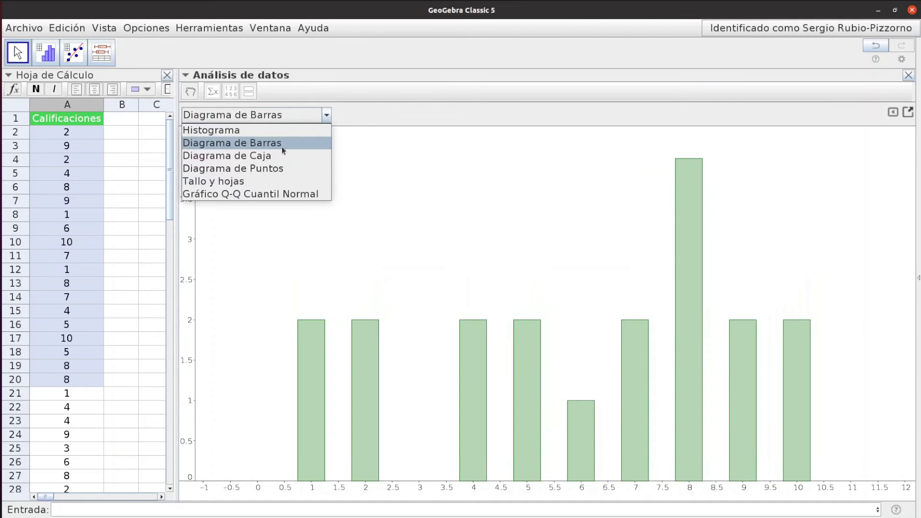
pyautogui.click(255, 155)
pyautogui.click(325, 117)
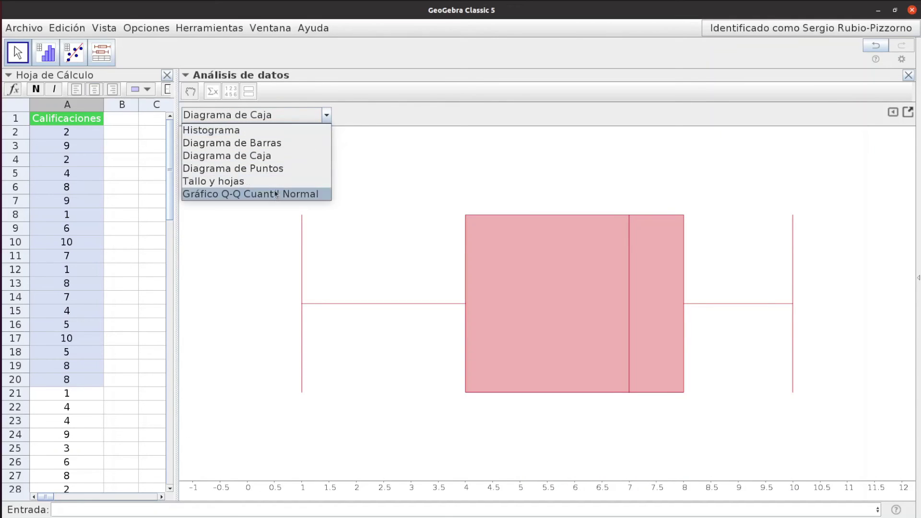
pyautogui.click(272, 193)
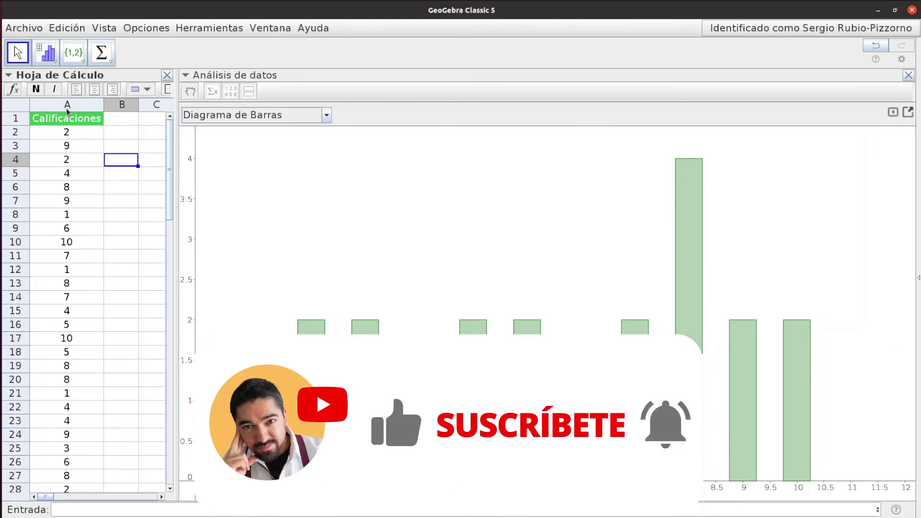
# Step: Load the whole of column A as source data, use its header as the title and run the analysis
pyautogui.click(67, 104)
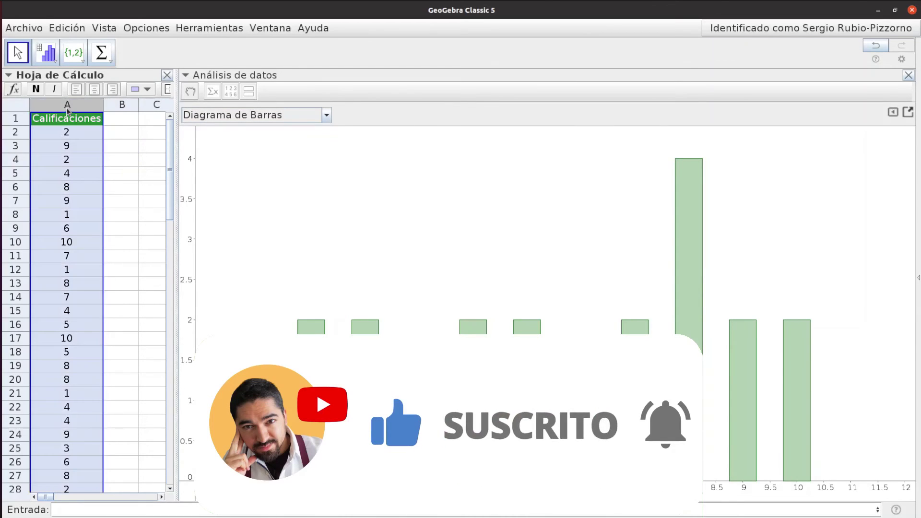
pyautogui.click(187, 92)
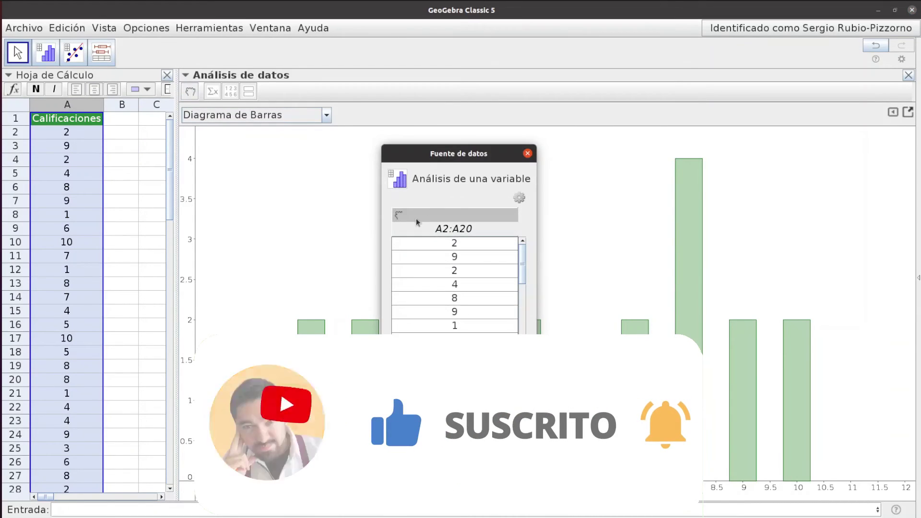
pyautogui.click(398, 216)
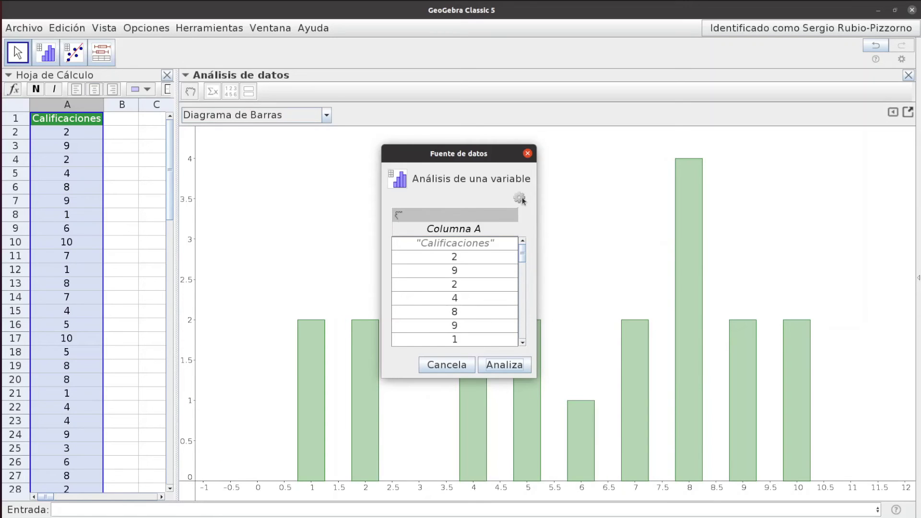
pyautogui.click(520, 199)
pyautogui.click(519, 286)
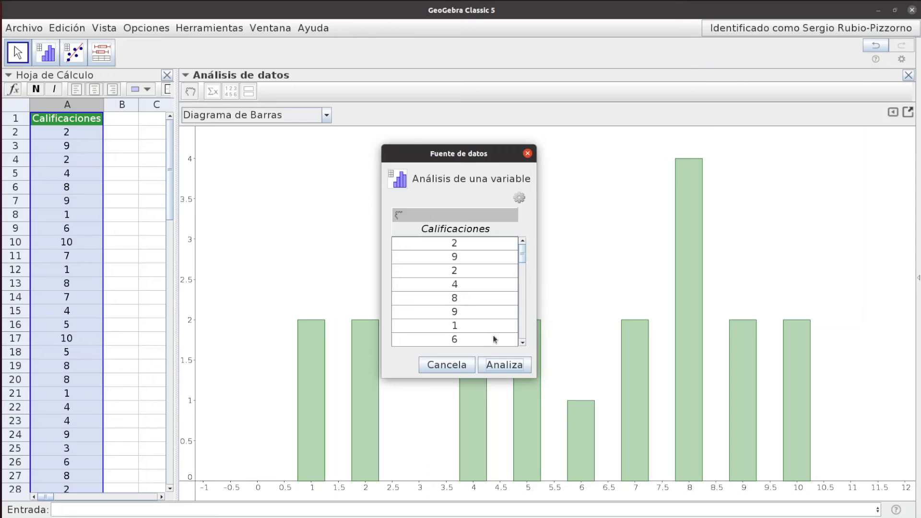
pyautogui.click(503, 365)
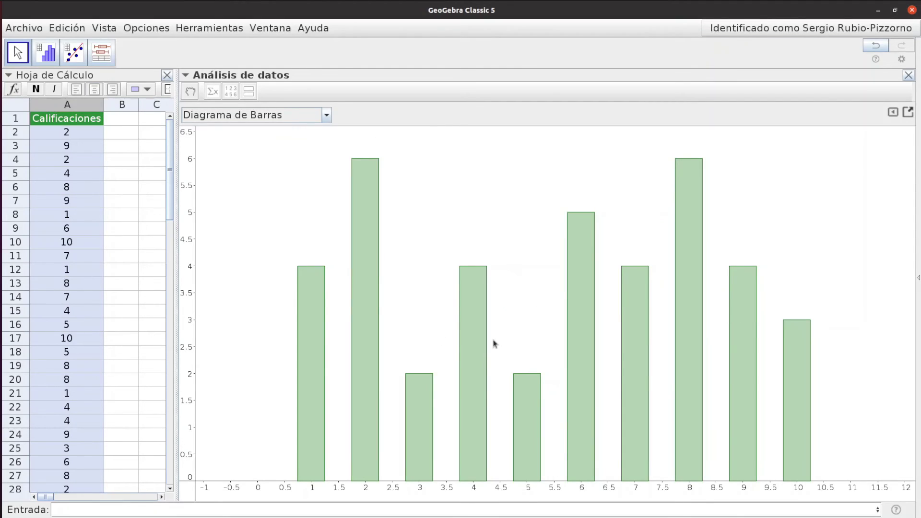
# Step: Show the statistics table and the data list beside the bar chart
pyautogui.click(213, 96)
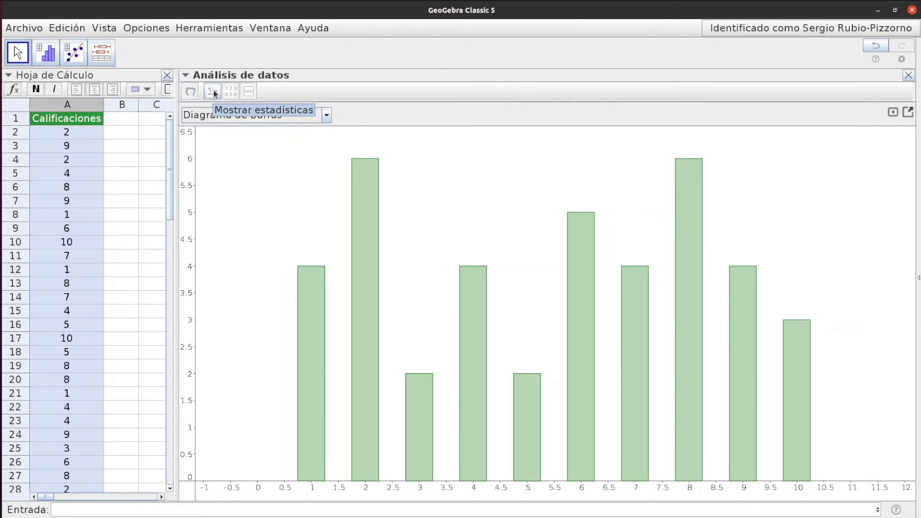
pyautogui.moveTo(445, 197); pyautogui.dragTo(317, 227)
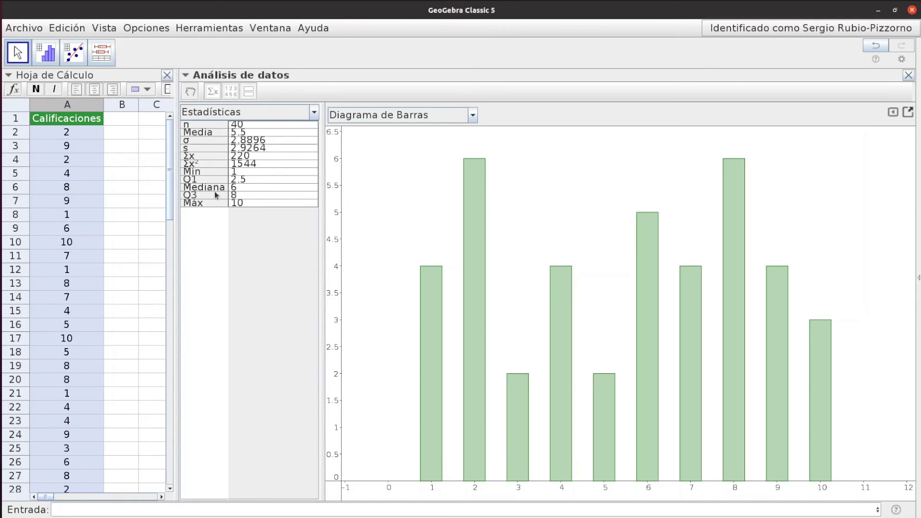
pyautogui.click(233, 96)
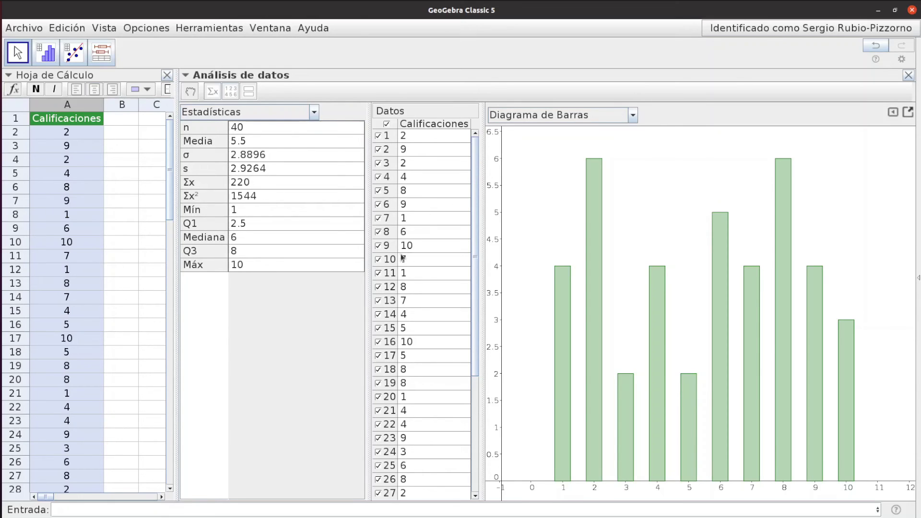
# Step: Exclude the grades of 10 in data entries 9, 16 and 36 from the analysis
pyautogui.click(379, 246)
pyautogui.click(379, 342)
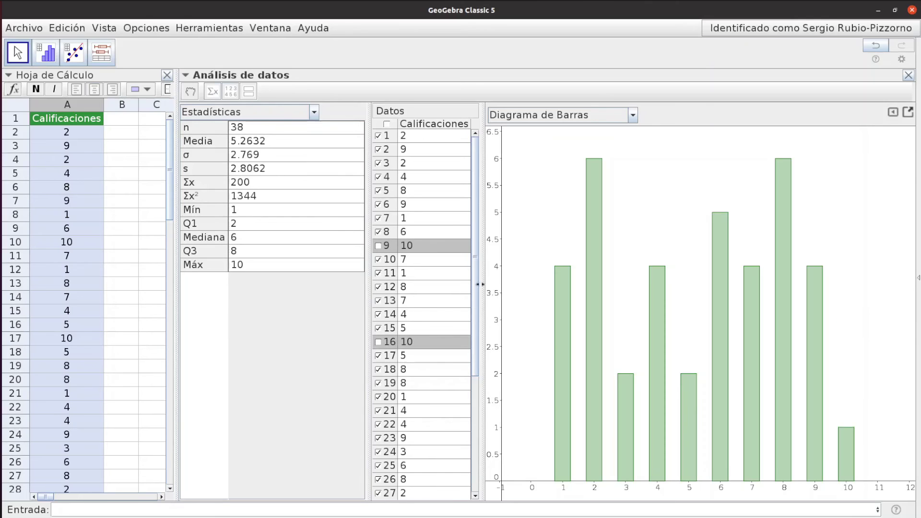
pyautogui.moveTo(476, 284); pyautogui.dragTo(365, 438)
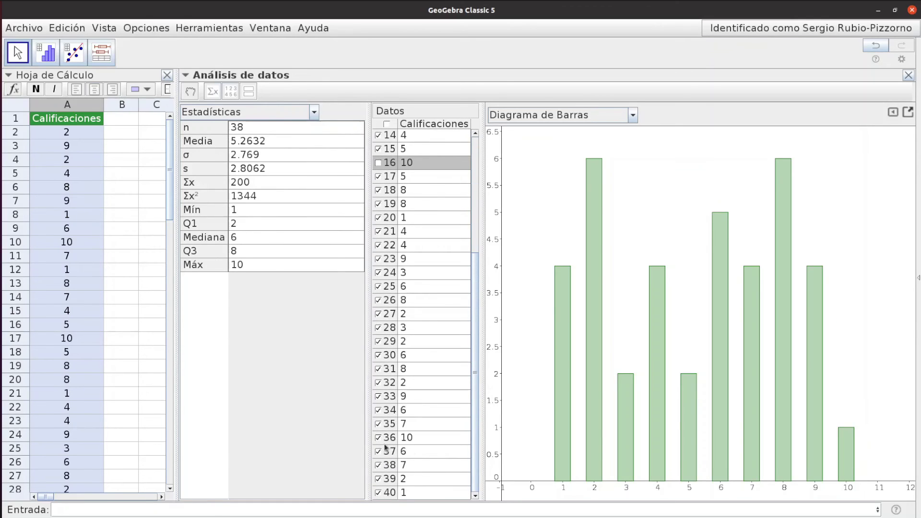
pyautogui.click(379, 437)
pyautogui.moveTo(476, 383); pyautogui.dragTo(479, 243)
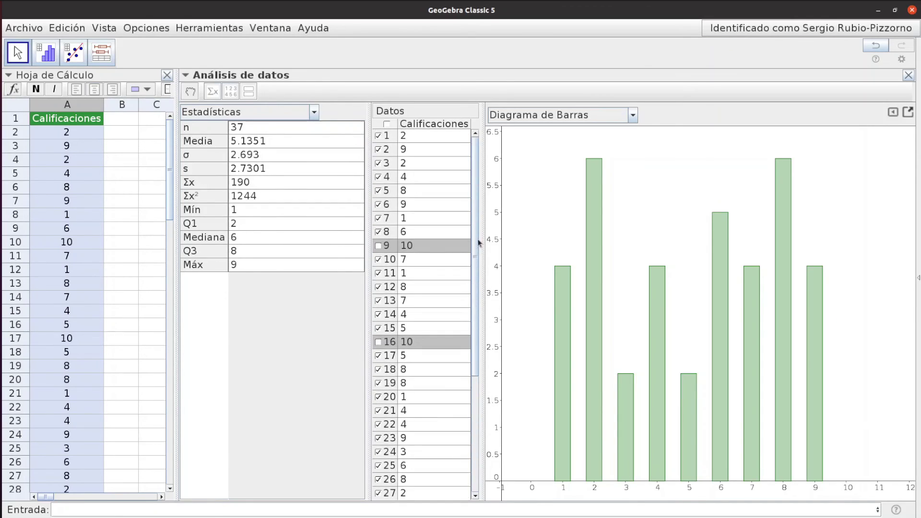
# Step: Include and exclude data entry 9 repeatedly to compare its effect on the statistics and chart
pyautogui.click(379, 246)
pyautogui.click(378, 246)
pyautogui.click(378, 246)
pyautogui.click(378, 246)
pyautogui.scroll(-4, 463, 301)
pyautogui.scroll(4, 472, 264)
# Step: Show a second plot with the box plot below the bar chart and enlarge the bar chart's area
pyautogui.click(250, 93)
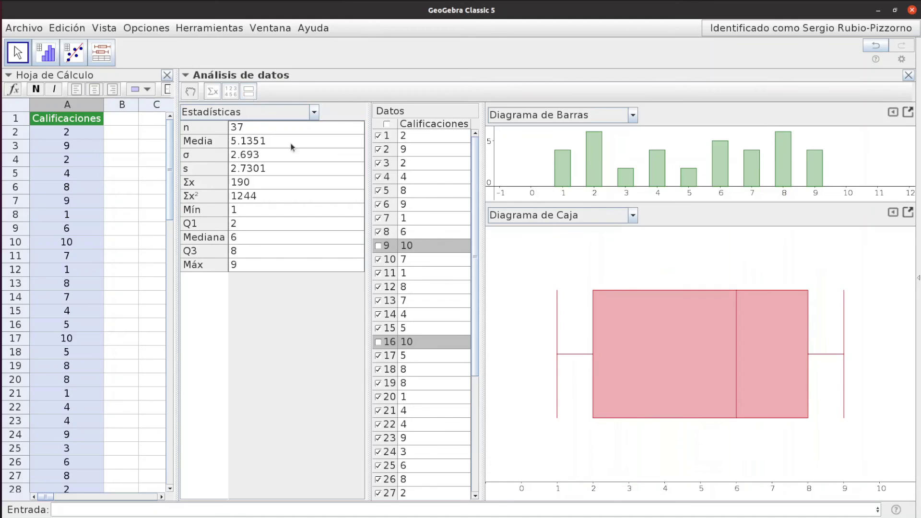
pyautogui.moveTo(595, 201); pyautogui.dragTo(600, 265)
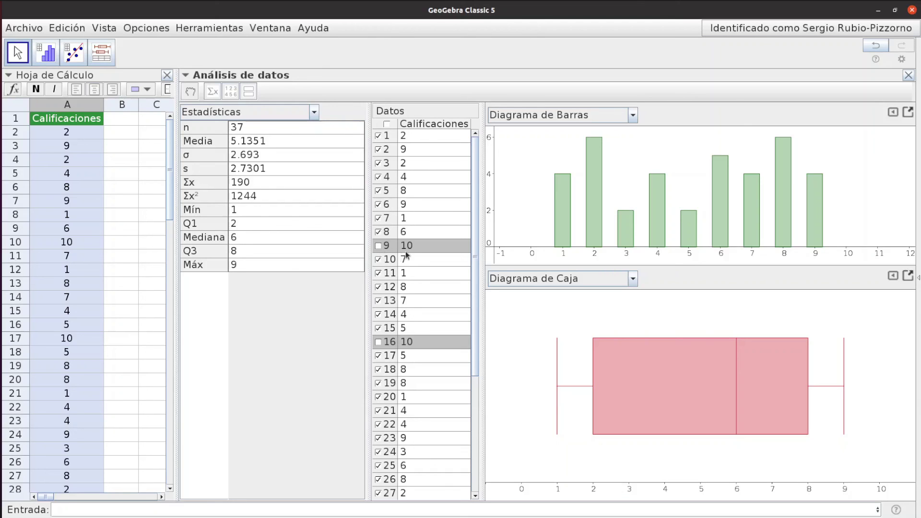
# Step: Include data entry 9 in the analysis again, toggling it off and on to compare its effect on the box plot
pyautogui.moveTo(478, 242); pyautogui.dragTo(479, 376)
pyautogui.scroll(4, 407, 221)
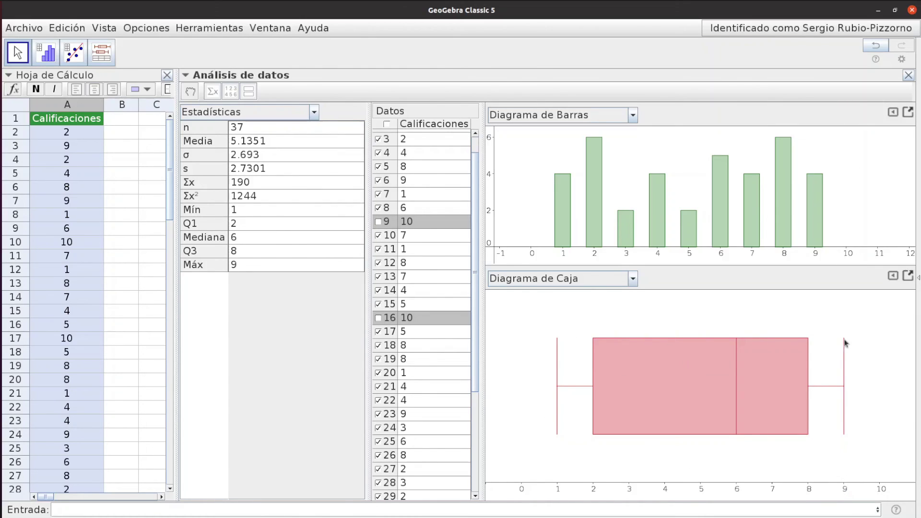
pyautogui.scroll(1, 434, 276)
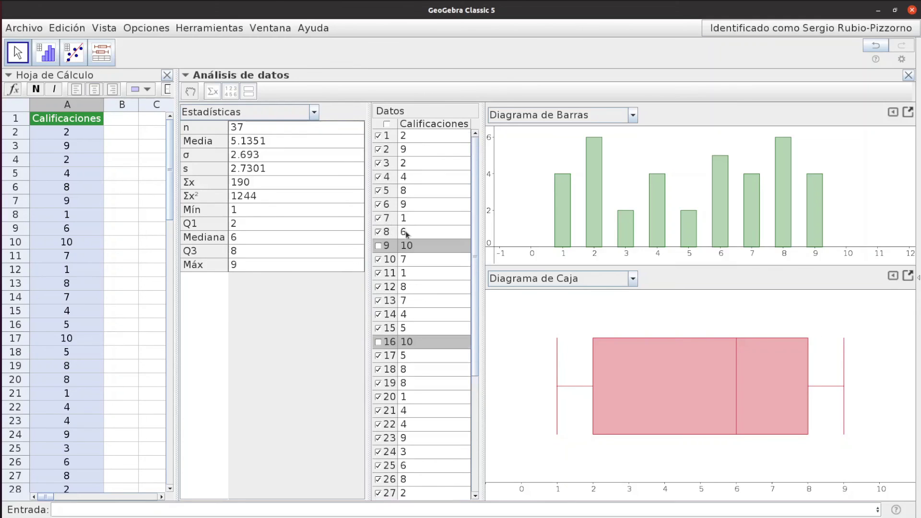
pyautogui.click(379, 246)
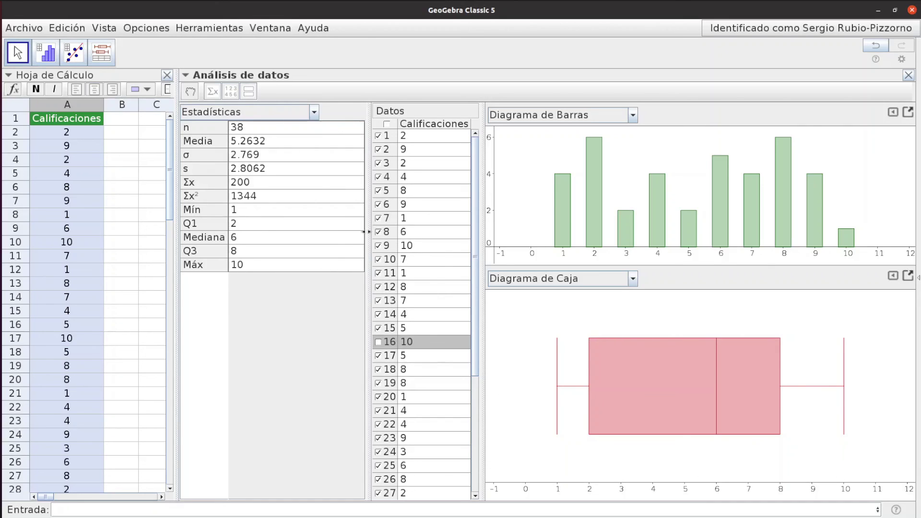
pyautogui.click(378, 246)
pyautogui.click(377, 246)
pyautogui.click(378, 246)
pyautogui.click(378, 246)
# Step: Include the grades of 10 in data entries 16 and 36 in the analysis again
pyautogui.click(379, 342)
pyautogui.scroll(-4, 378, 422)
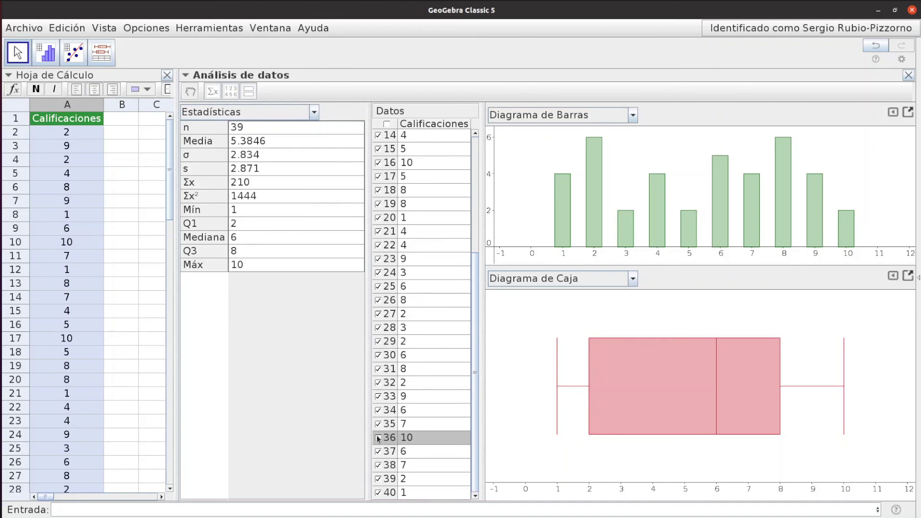
pyautogui.click(379, 438)
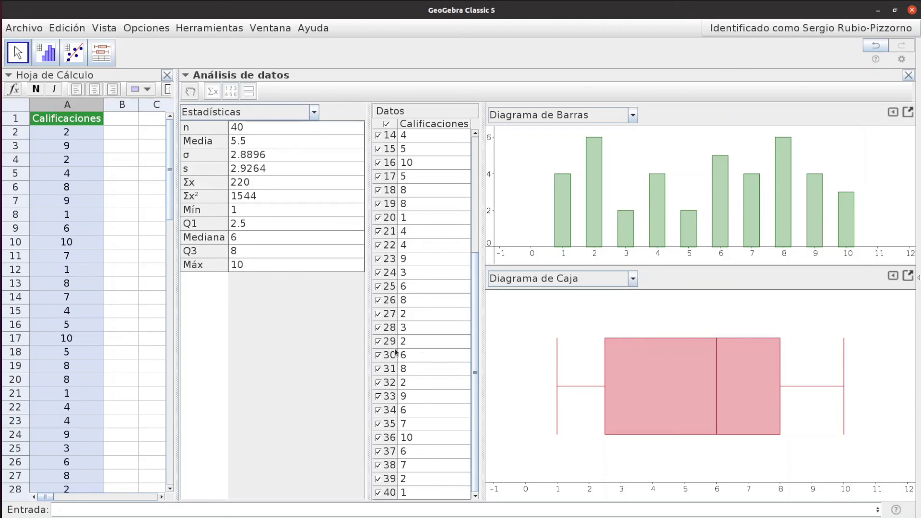
# Step: Exclude and re-include data entries 1 and 2, one after the other, to compare their effect on the statistics and plots
pyautogui.scroll(5, 405, 354)
pyautogui.click(378, 136)
pyautogui.click(379, 135)
pyautogui.click(379, 149)
pyautogui.click(378, 149)
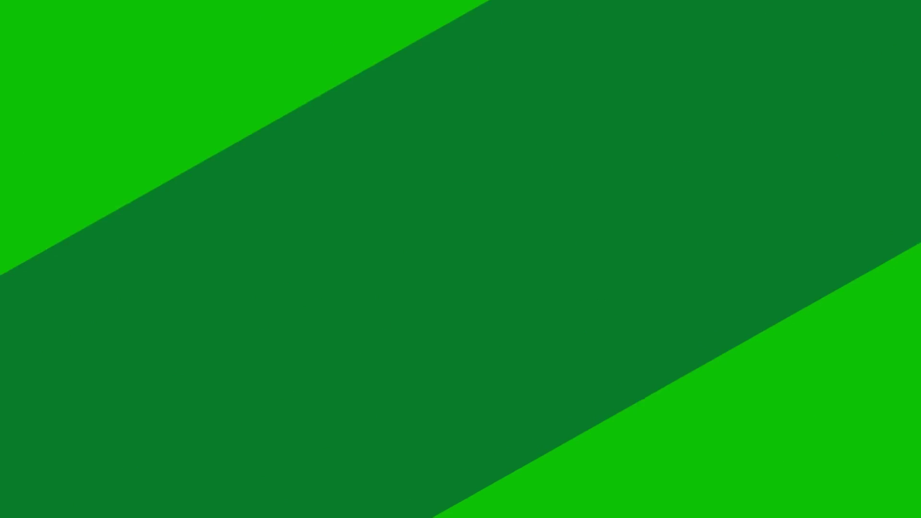